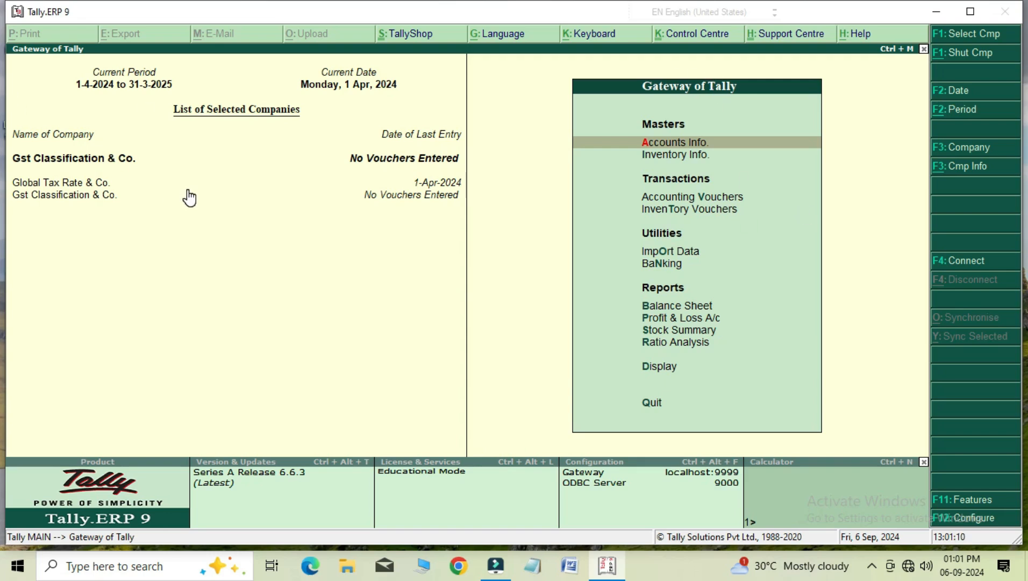
Open the existing Discount Pay ledger of Gst Classification & Co. for alteration.
key(Return)
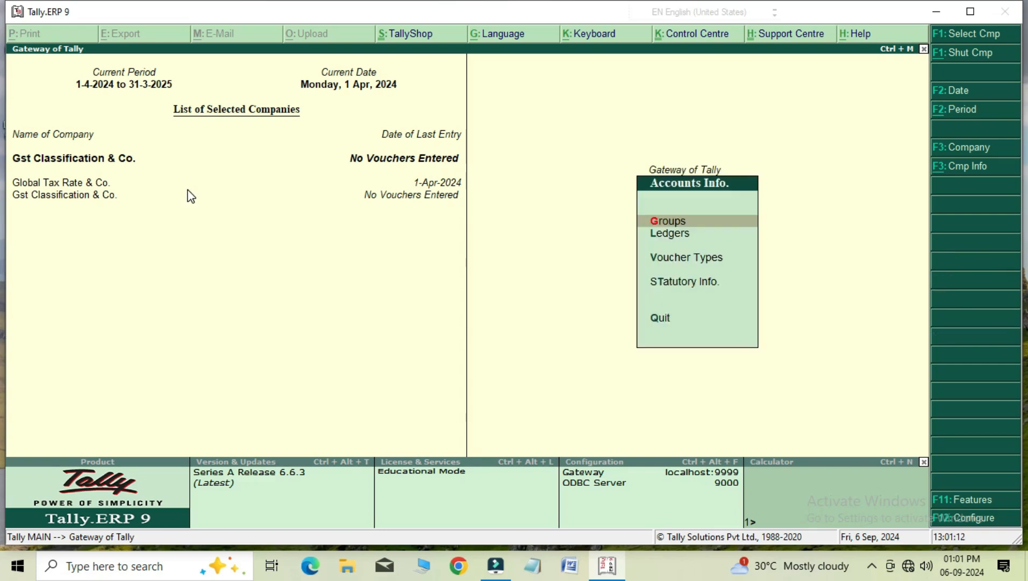
key(Down)
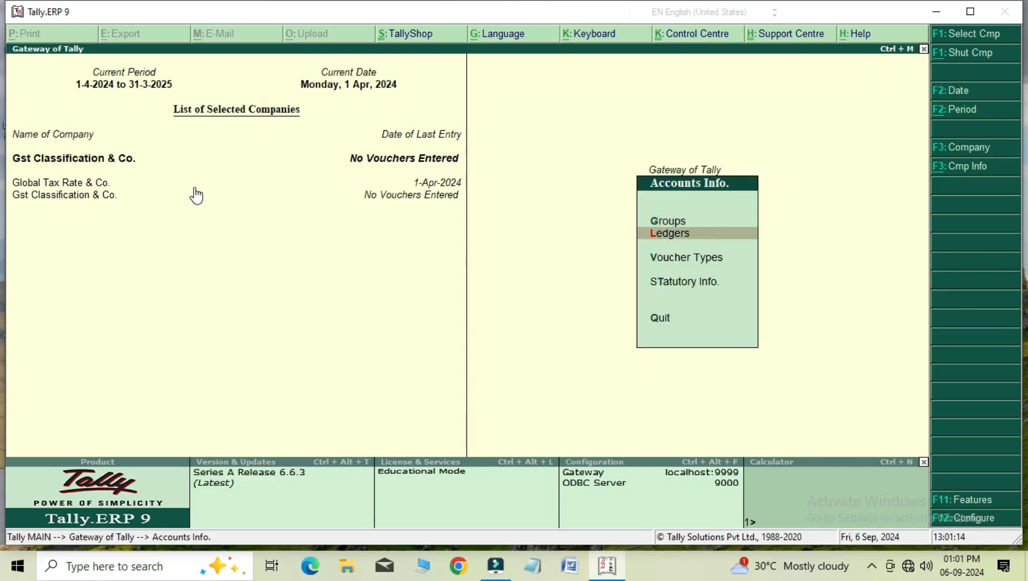
key(Return)
key(Down)
key(Down)
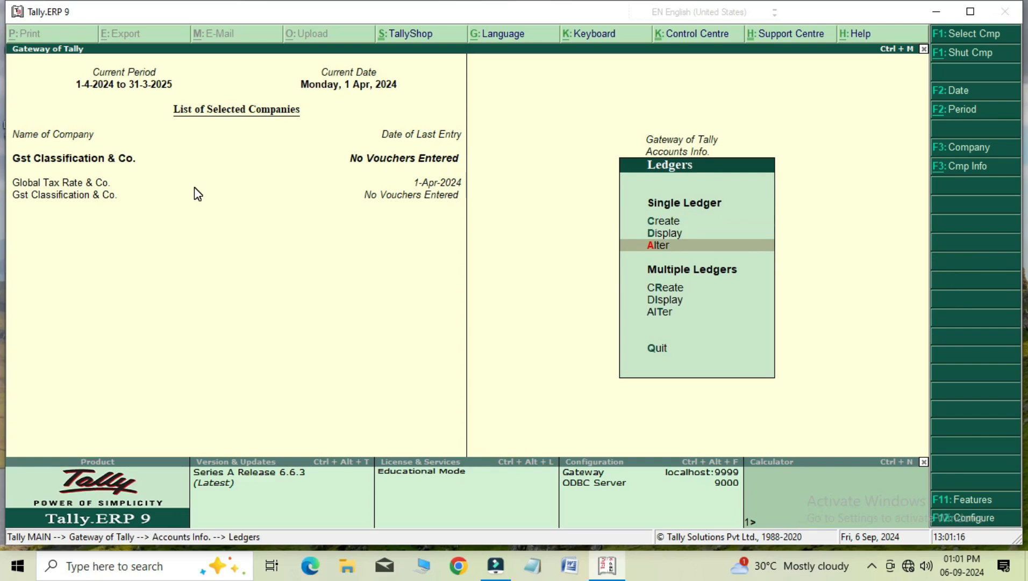
key(Return)
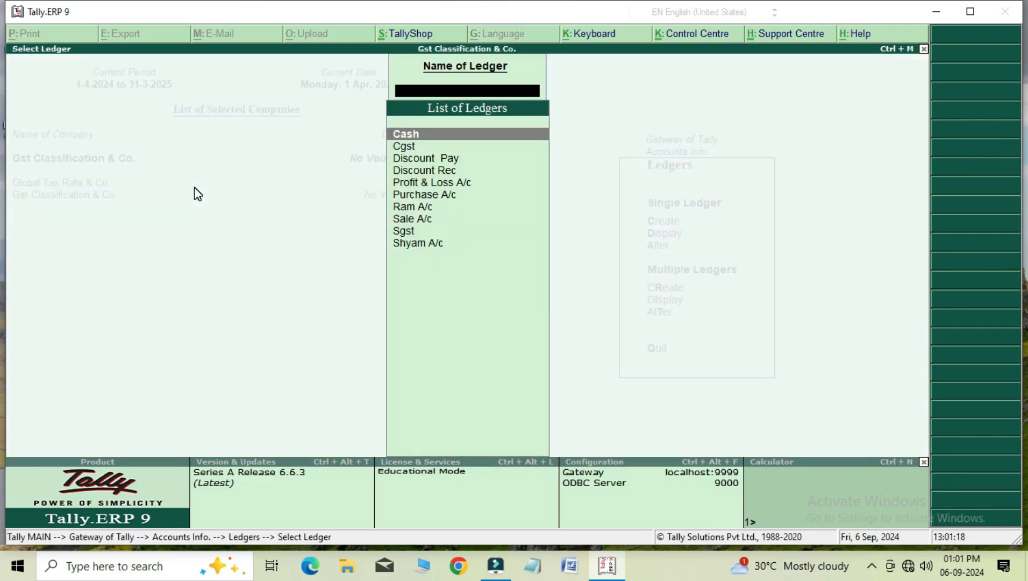
key(Down)
key(Down)
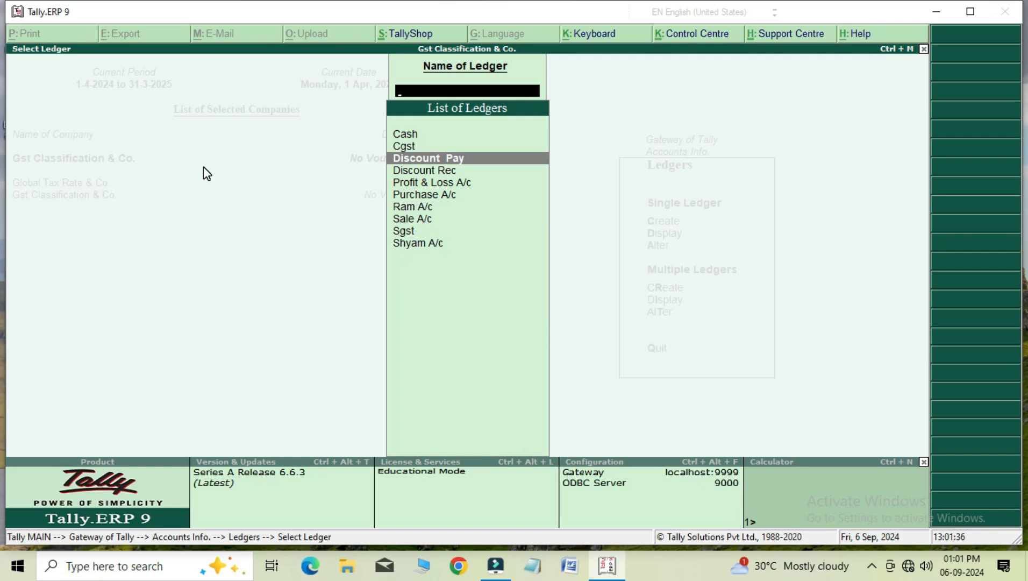
key(Return)
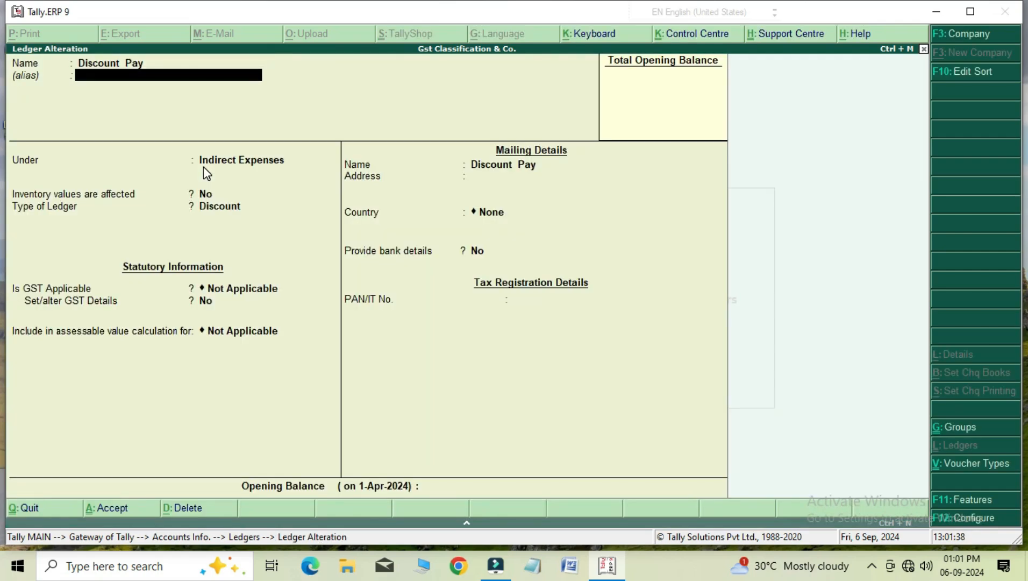
Keep Discount Pay under Indirect Expenses with ledger type Discount, and accept the ledger.
key(Return)
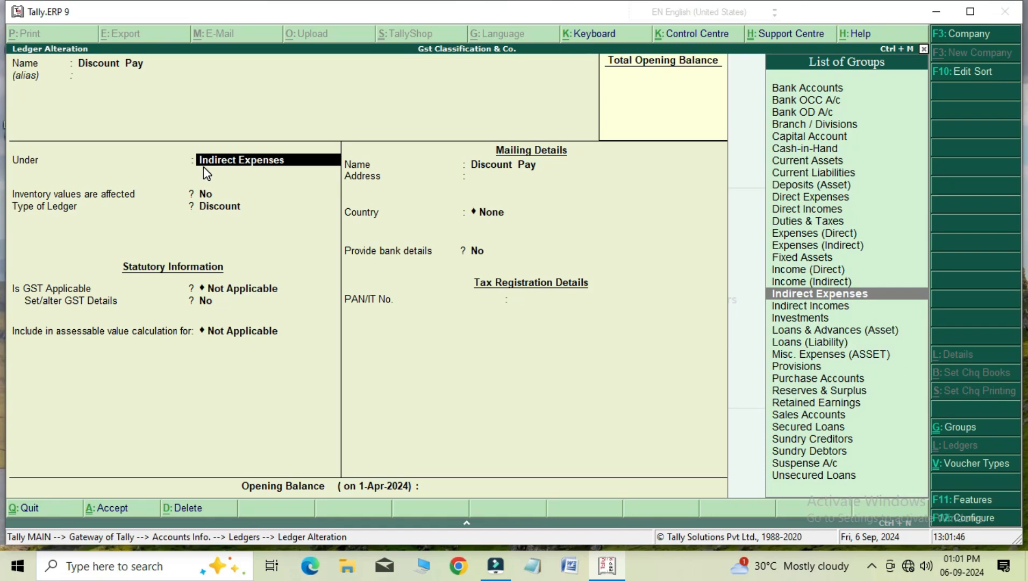
key(Return)
key(Return)
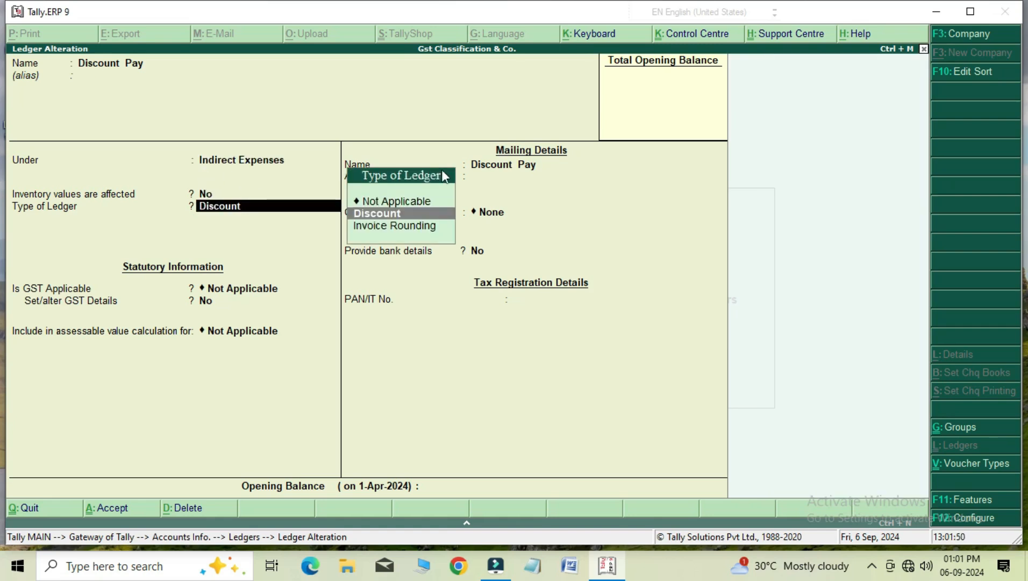
click(385, 216)
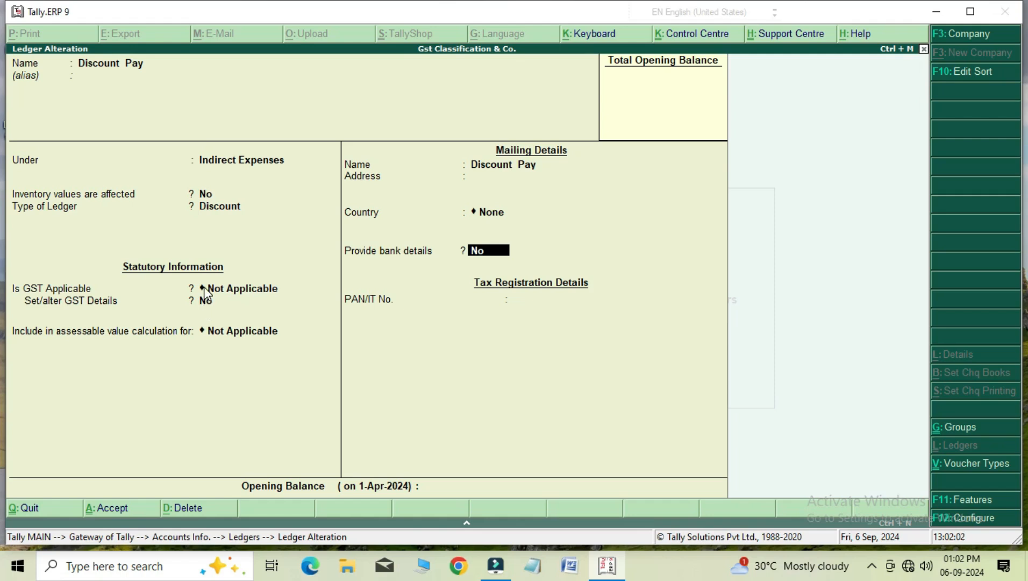
key(Return)
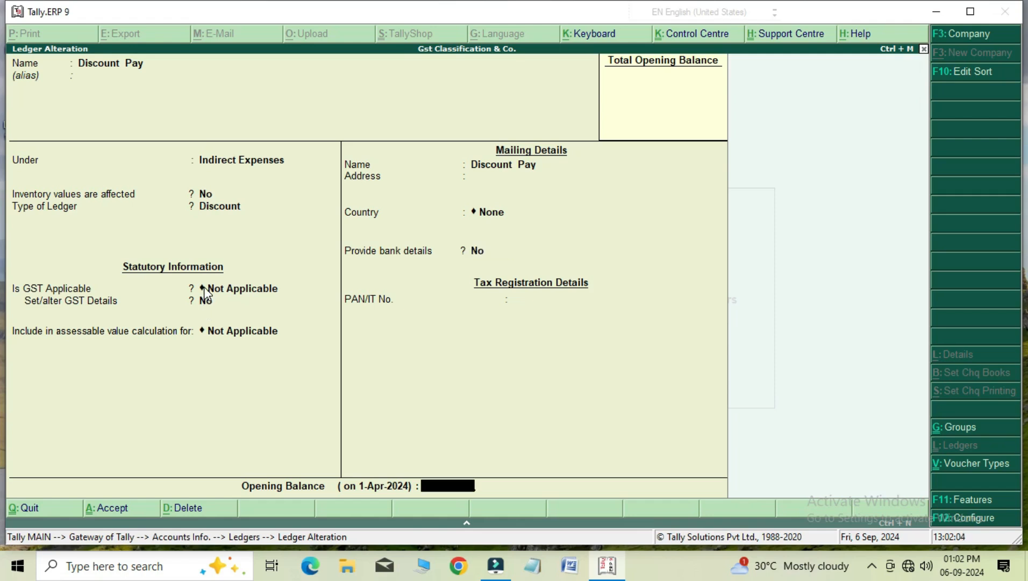
key(Return)
key(Return)
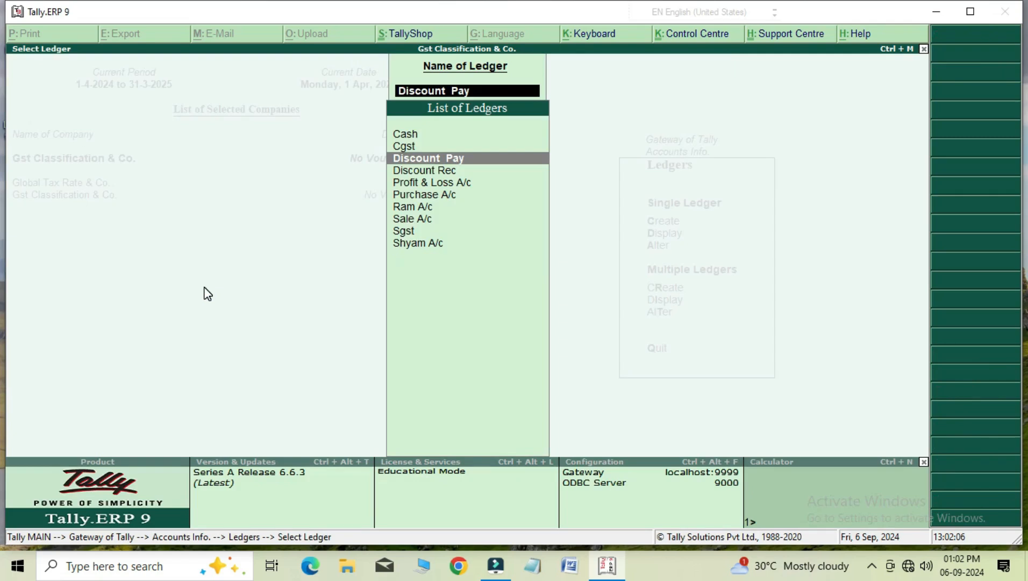
Alter the Discount Rec ledger, keeping it under Indirect Incomes with ledger type Discount, and accept it.
key(Down)
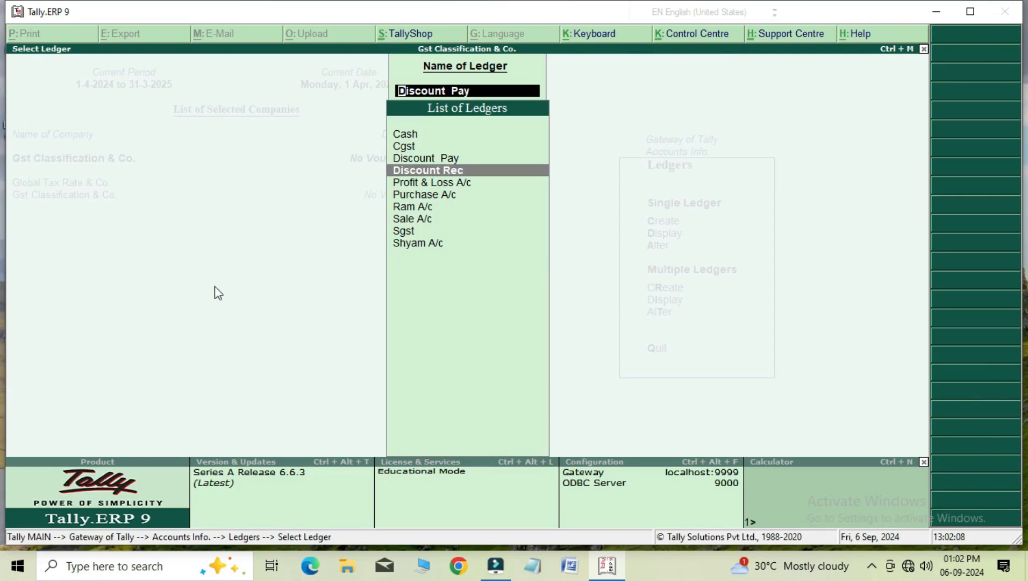
key(Return)
key(Return)
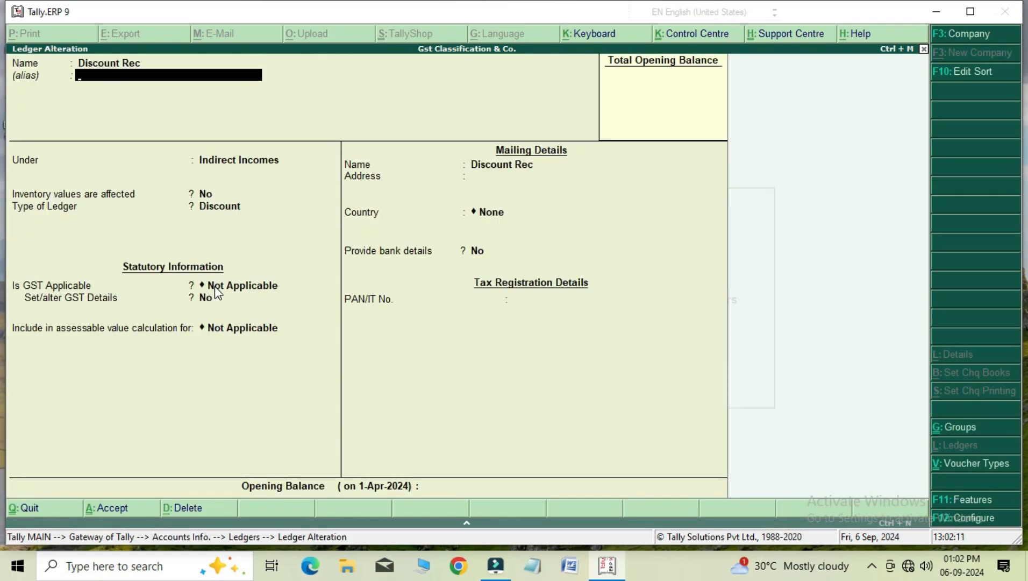
key(Return)
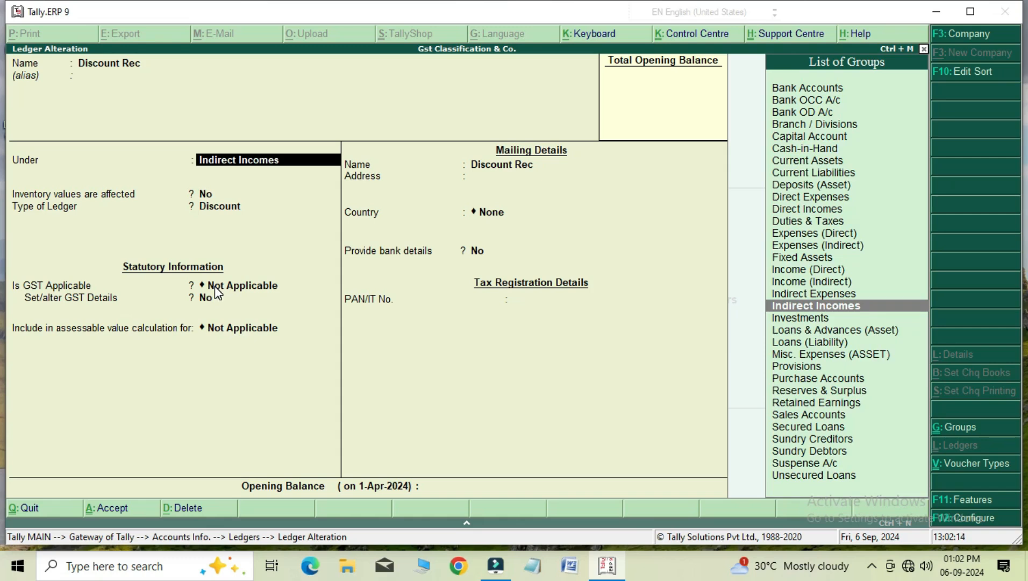
key(Return)
key(Return)
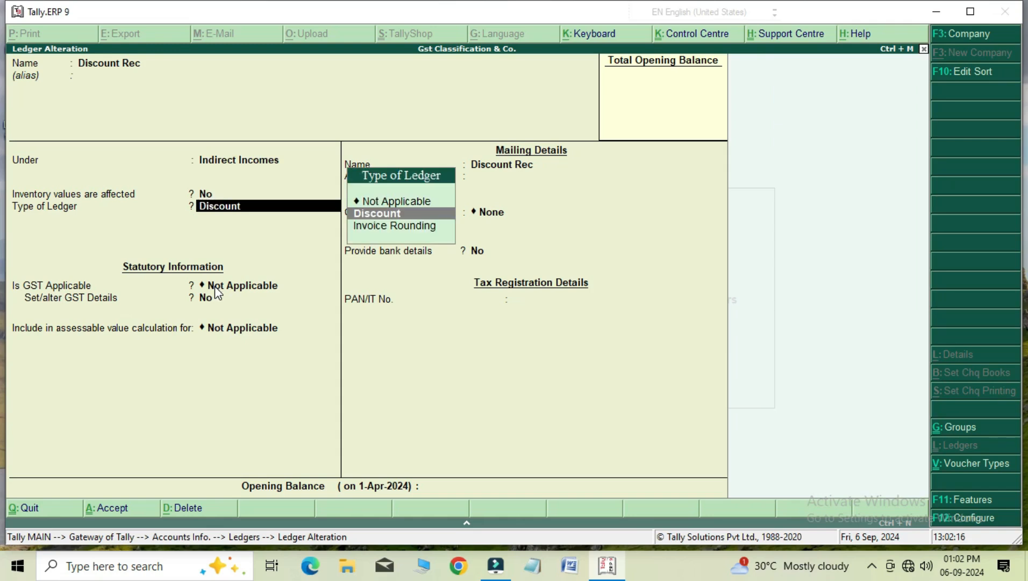
key(Return)
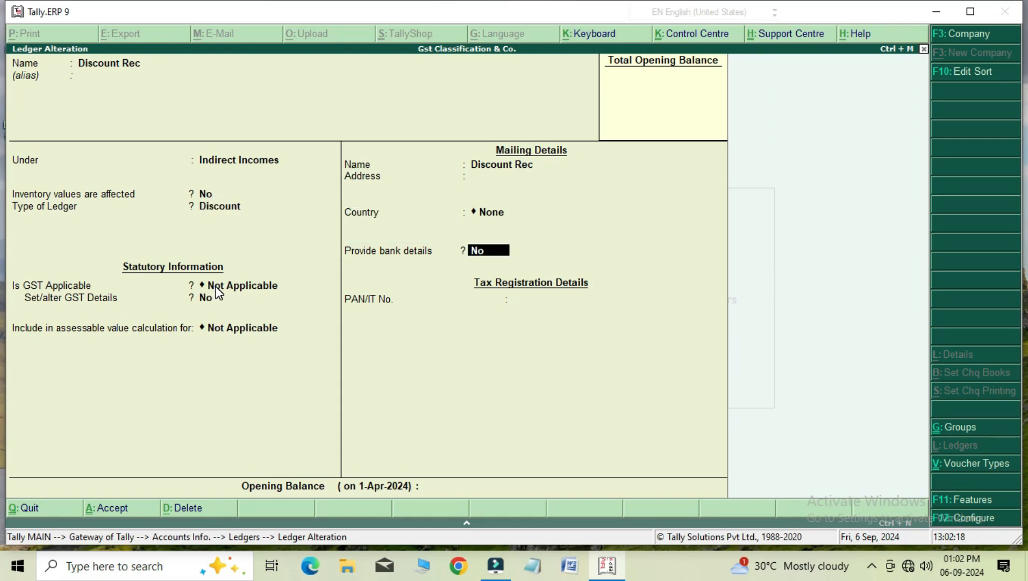
key(Return)
key(Return)
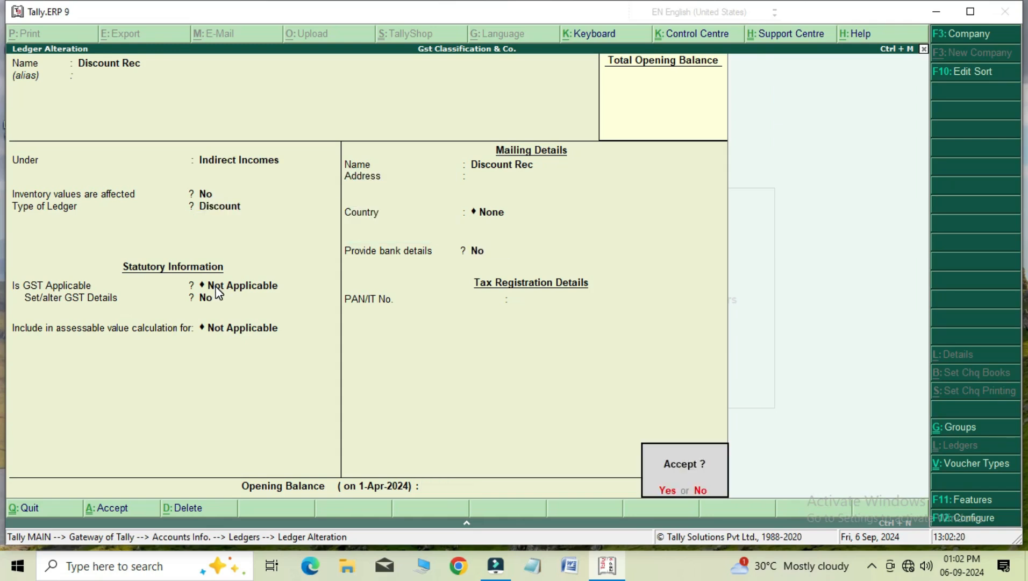
key(Return)
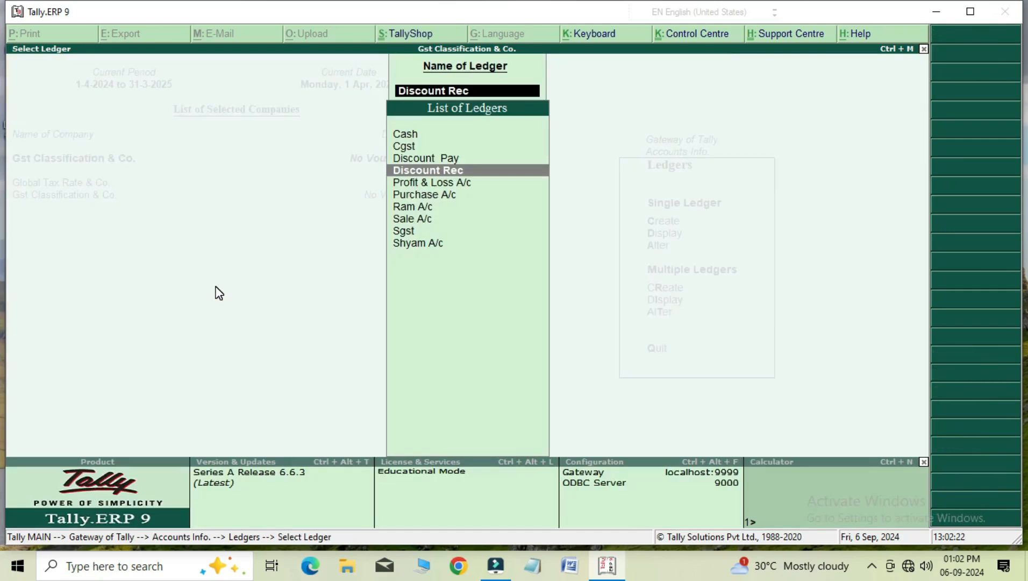
Look through the purchase, sale and party accounts in the ledger list, and return to the Gateway of Tally.
key(Down)
key(Down)
key(Down)
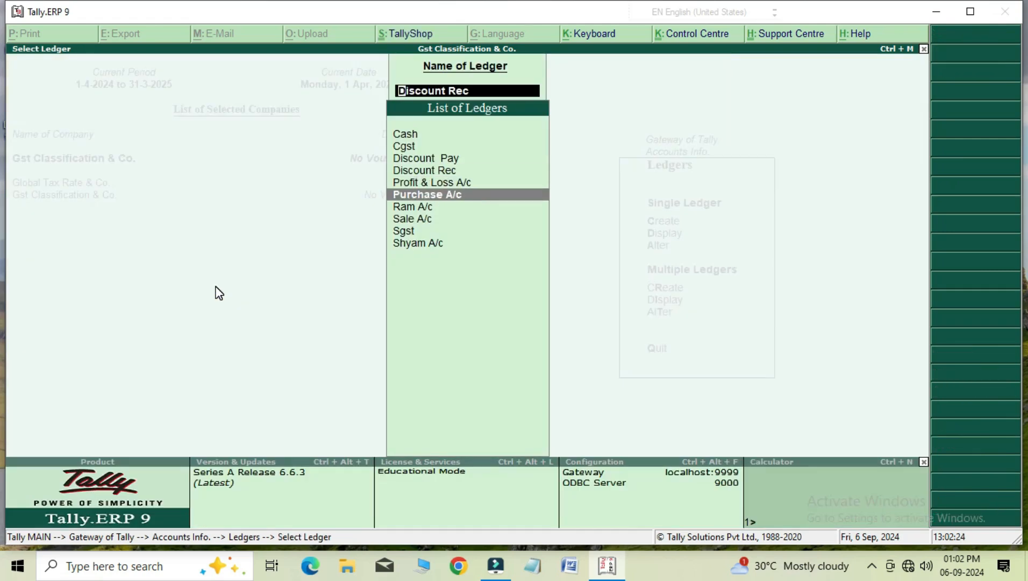
key(Down)
key(Down)
key(Up)
key(Up)
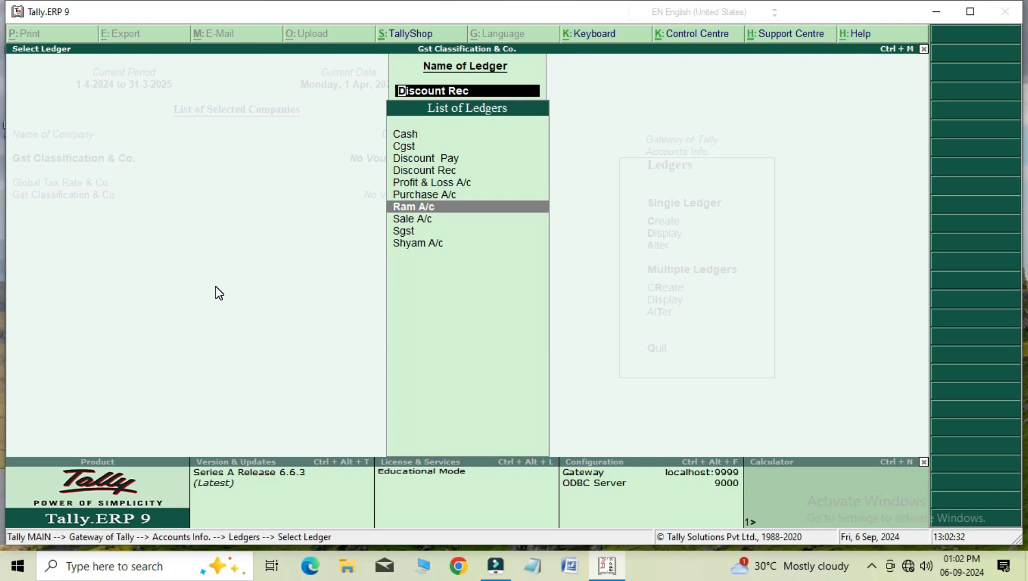
key(Escape)
key(Escape)
key(Escape)
key(Escape)
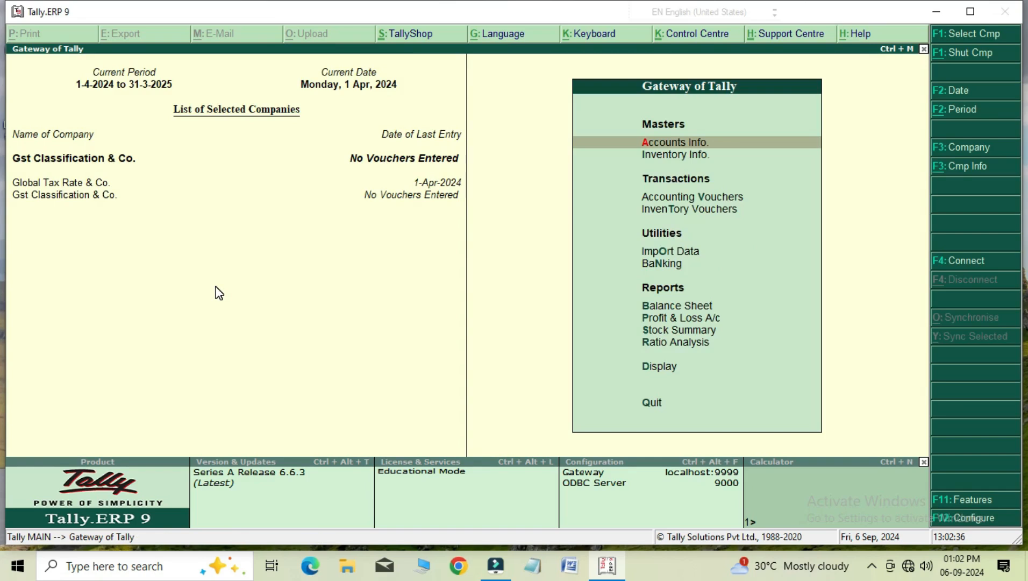
Examine the list of existing stock items available for alteration, and return to the Gateway of Tally.
key(Down)
key(Return)
key(Down)
key(Return)
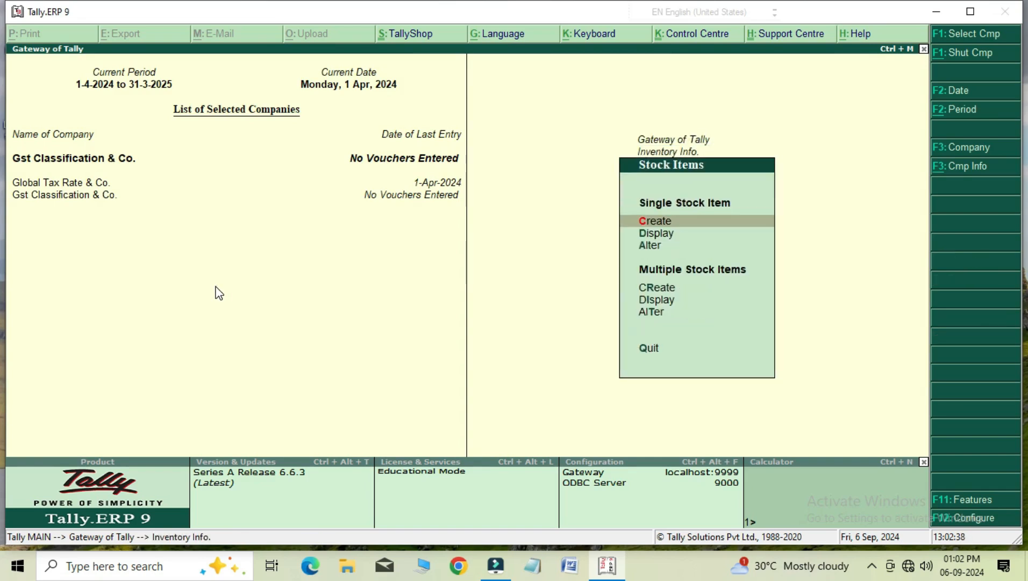
key(Down)
key(Down)
key(Return)
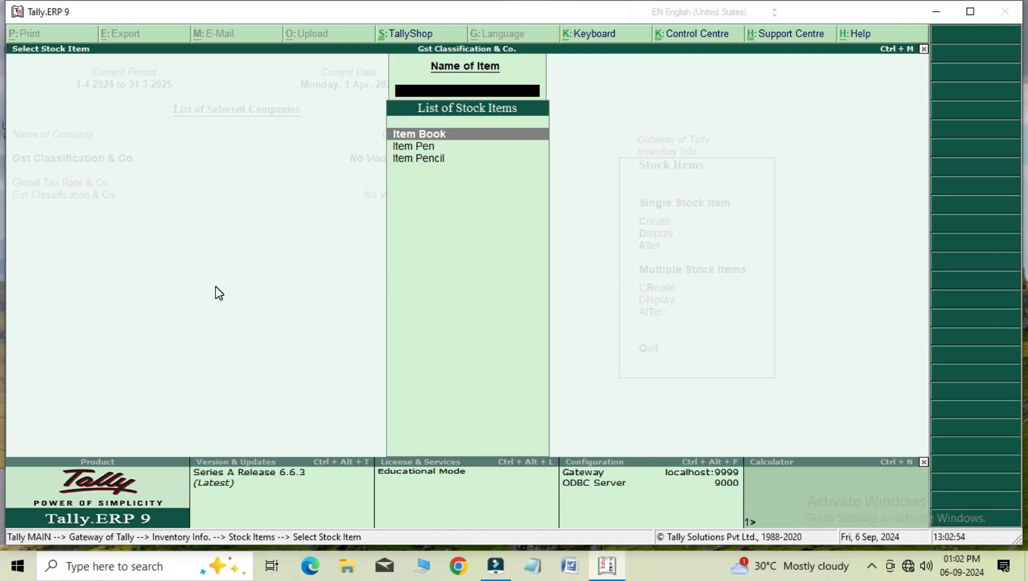
key(Escape)
key(Escape)
key(Escape)
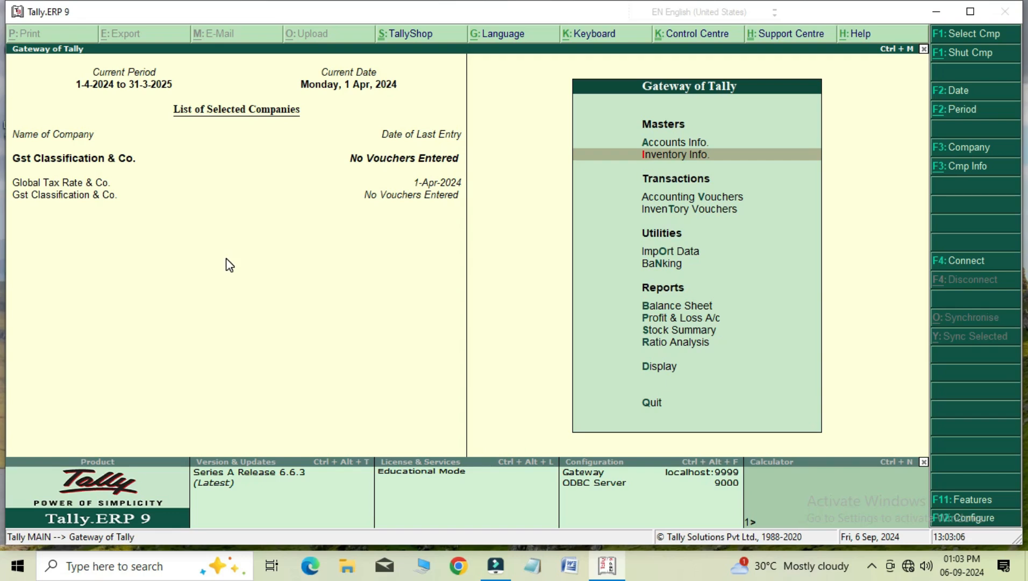
Start a new purchase voucher in the accounting vouchers.
key(Down)
key(Return)
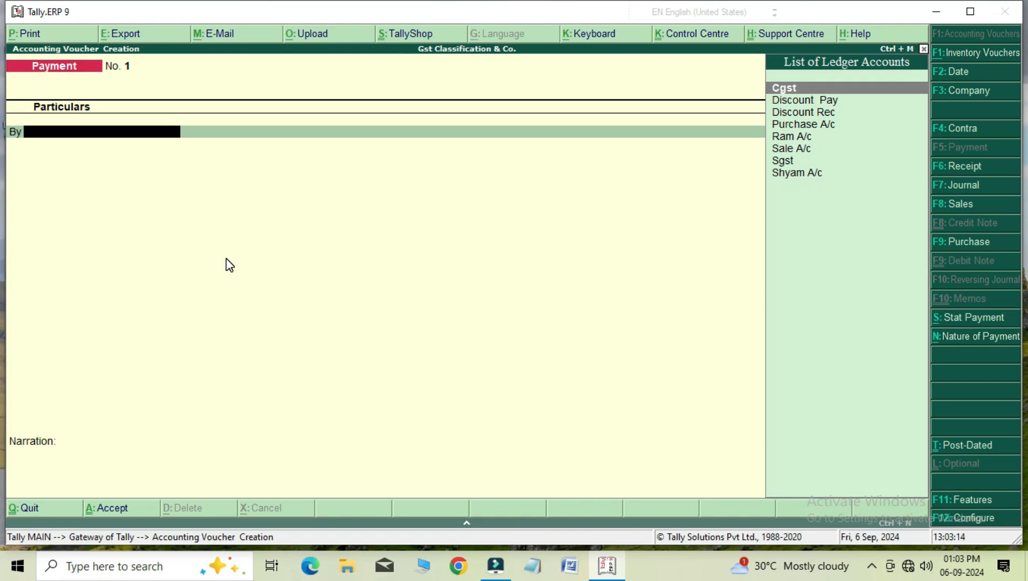
key(F9)
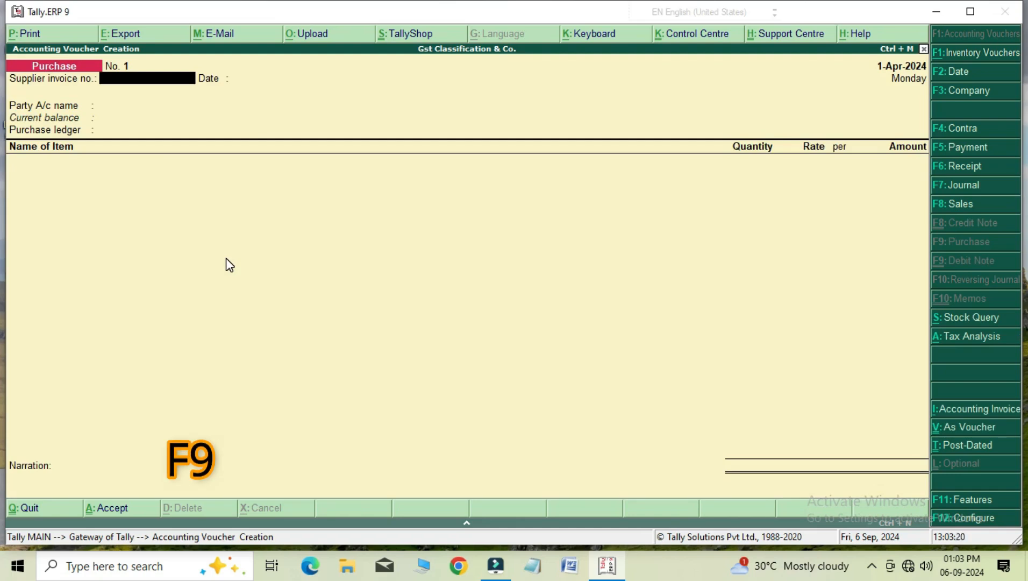
Set Activate cash/trade discount to Yes in the purchase invoice's advanced configuration, and accept the voucher configuration.
key(F12)
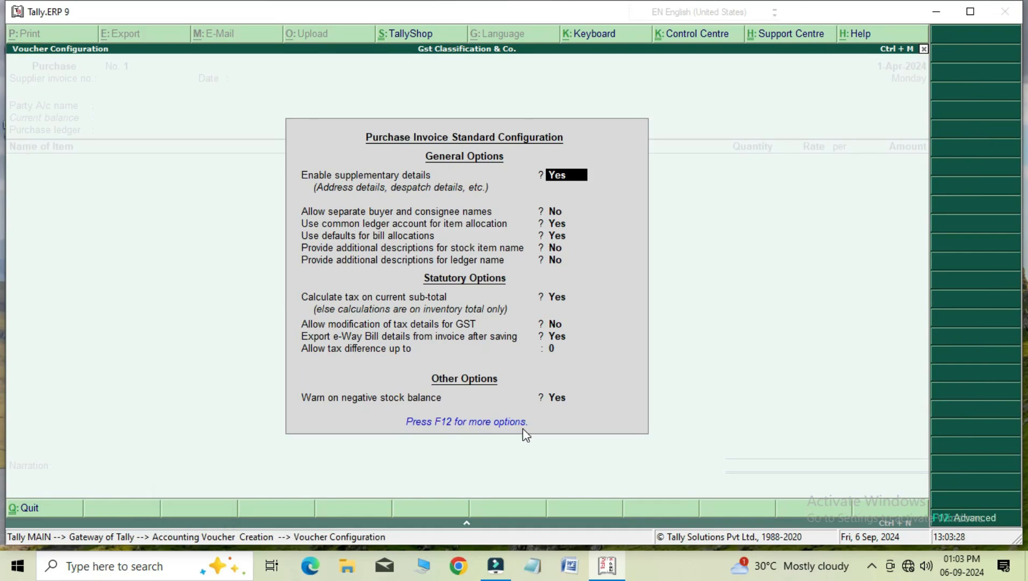
key(F12)
key(Down)
key(Down)
key(Down)
key(Down)
key(Down)
key(Down)
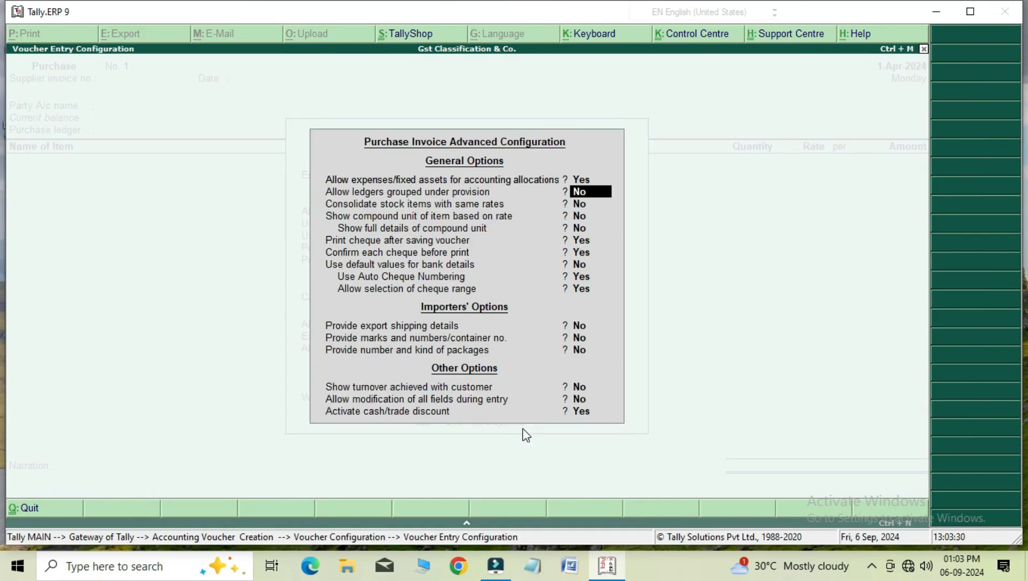
key(Down)
key(Down)
key(Down)
key(Down)
key(Down)
key(Down)
key(Down)
key(Down)
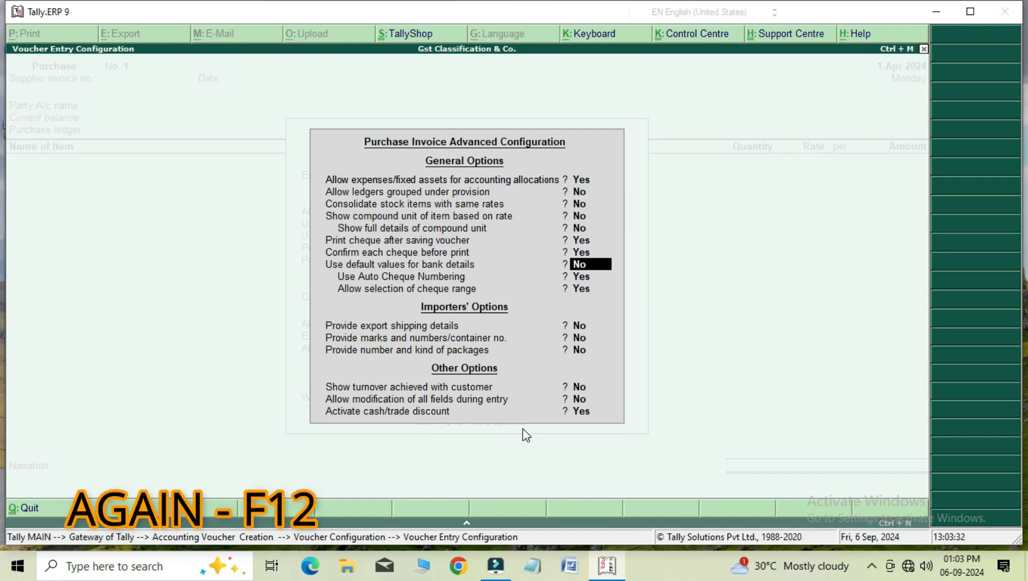
key(Down)
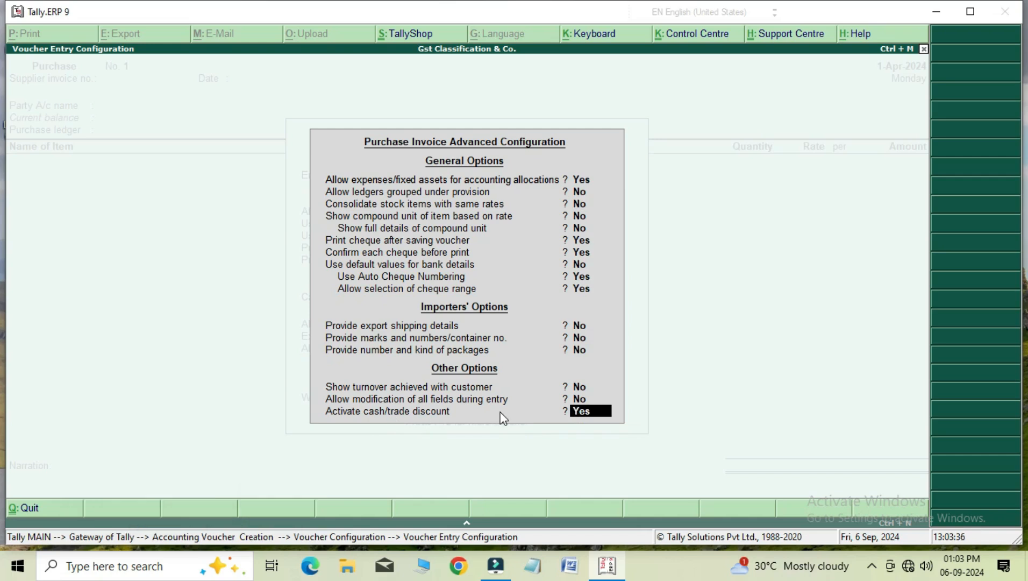
text(N)
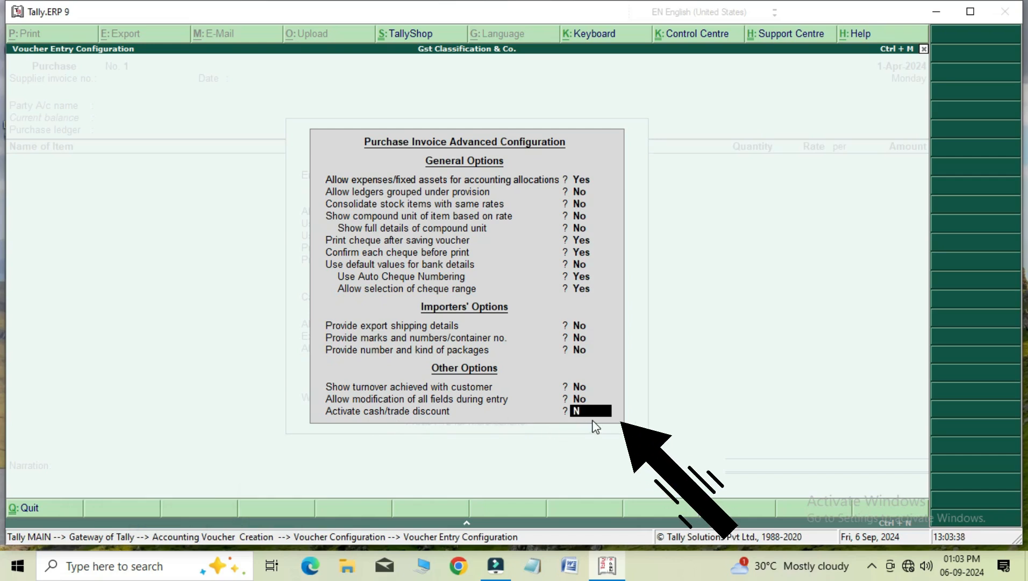
key(BackSpace)
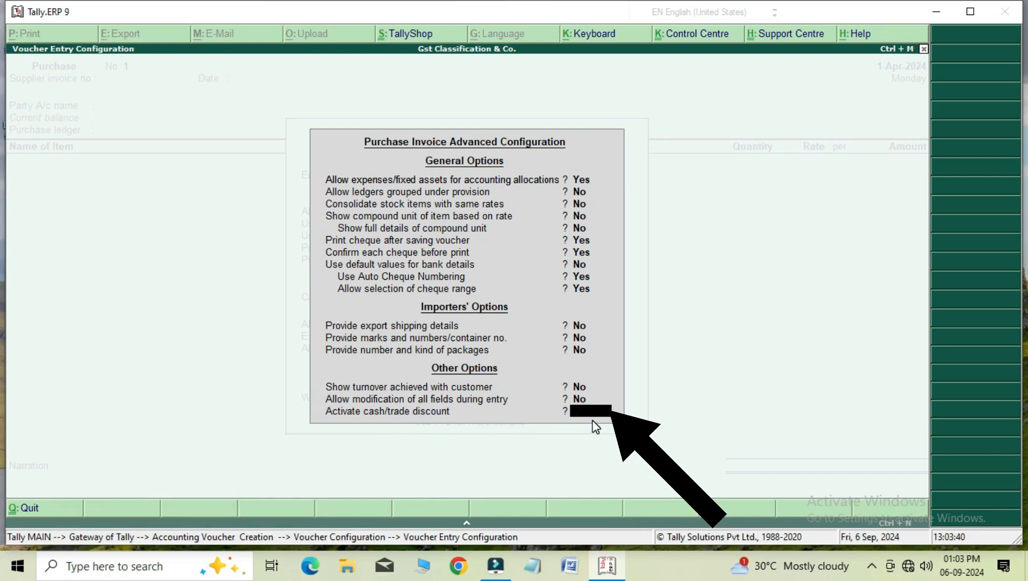
text(Y)
key(Return)
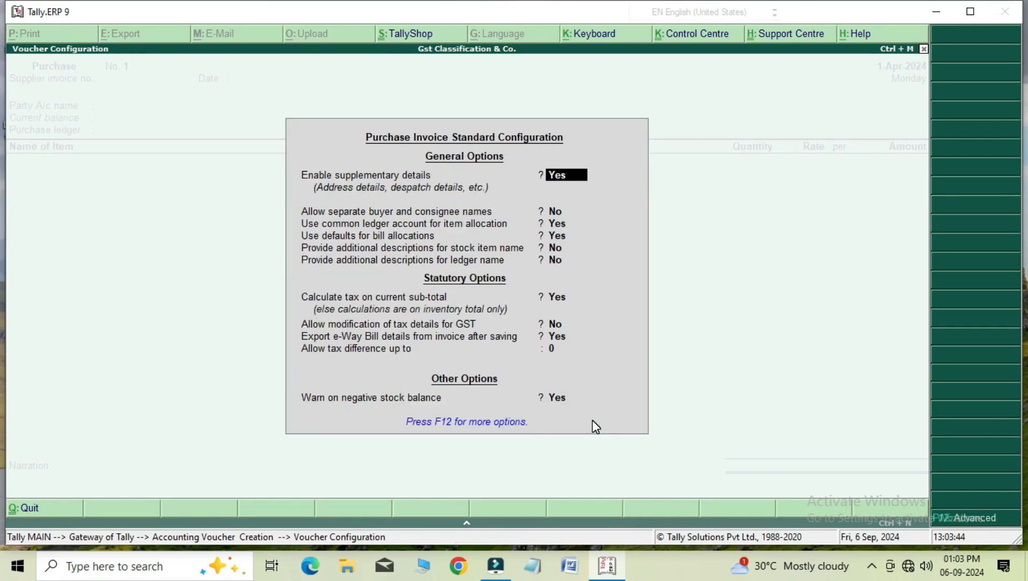
key(ctrl+a)
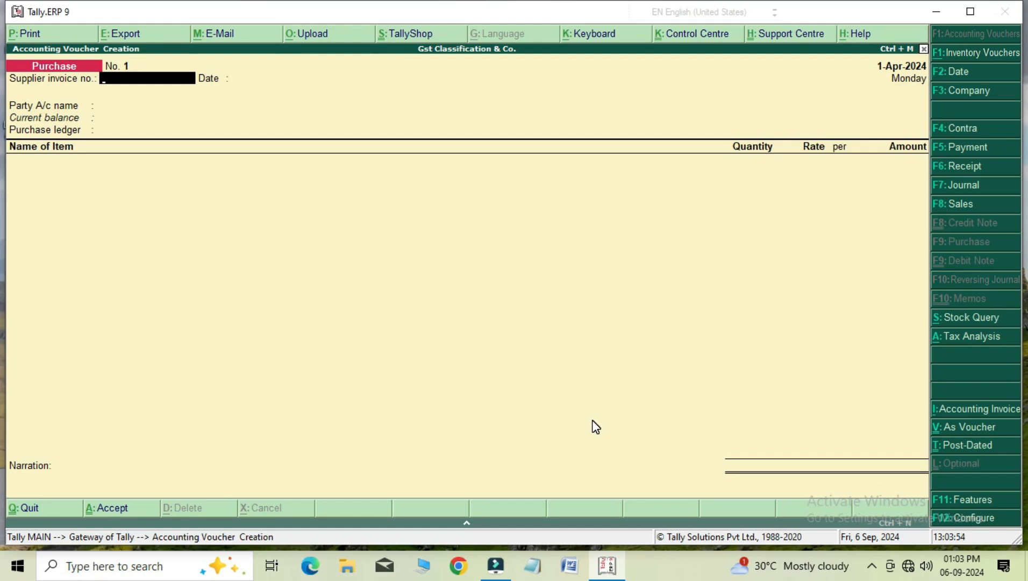
Enter supplier invoice number 123 with the date 1-Apr-2024 on the purchase voucher.
text(123)
key(Return)
key(Return)
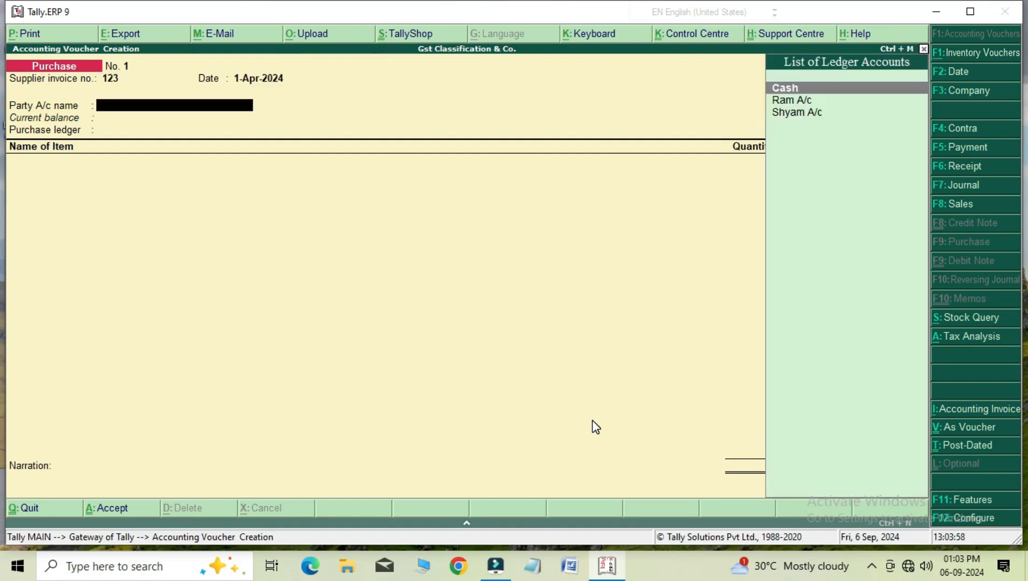
Set the party account to the supplier ledger listed directly after Cash, accept its party details, and choose Purchase A/c as the purchase ledger.
key(Down)
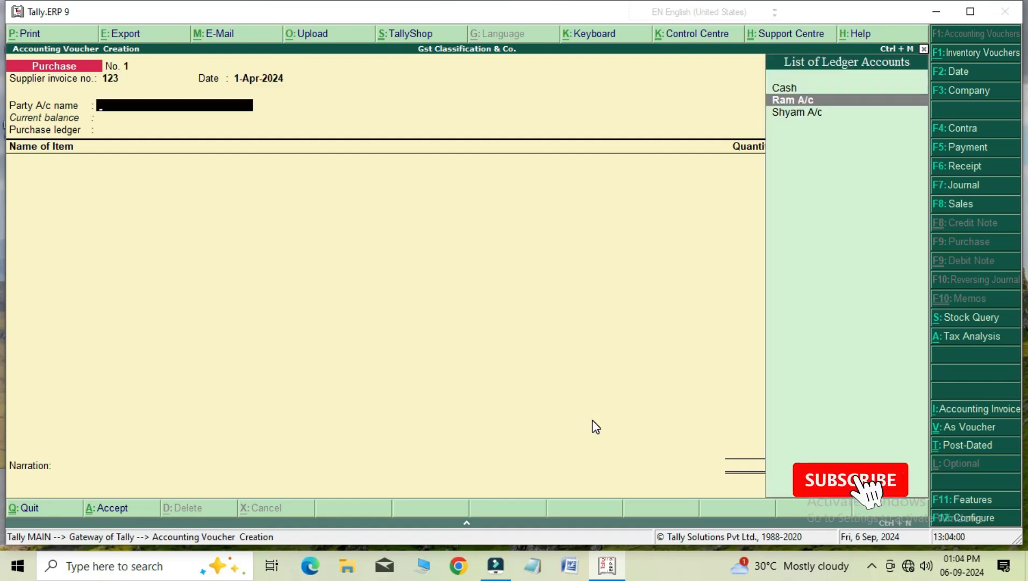
key(Return)
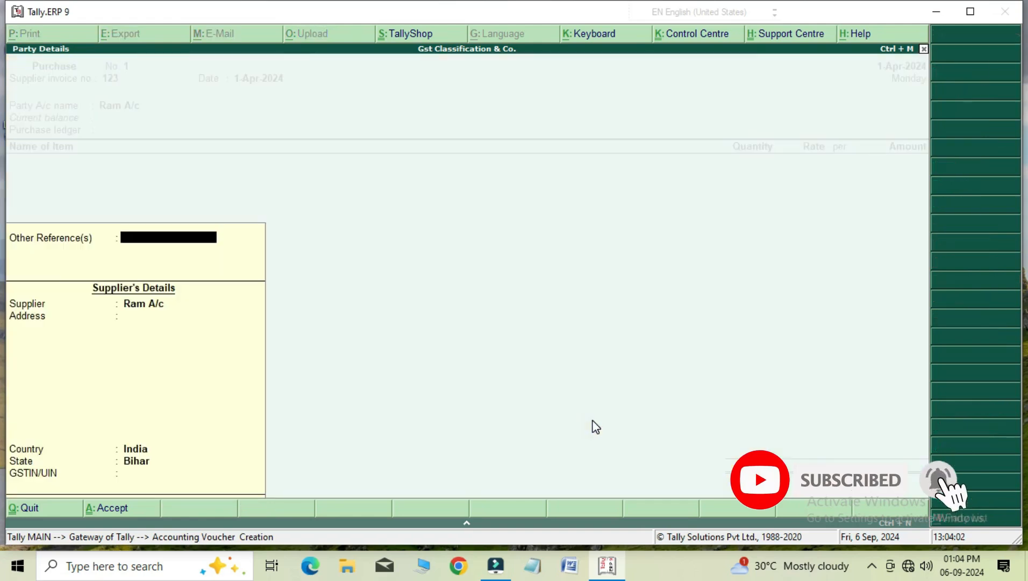
key(ctrl+a)
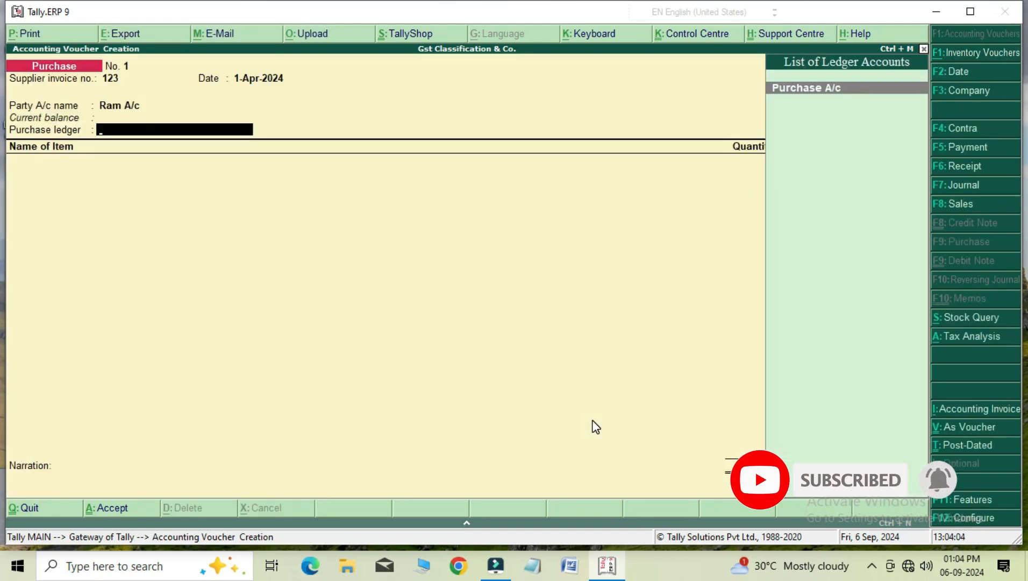
key(Return)
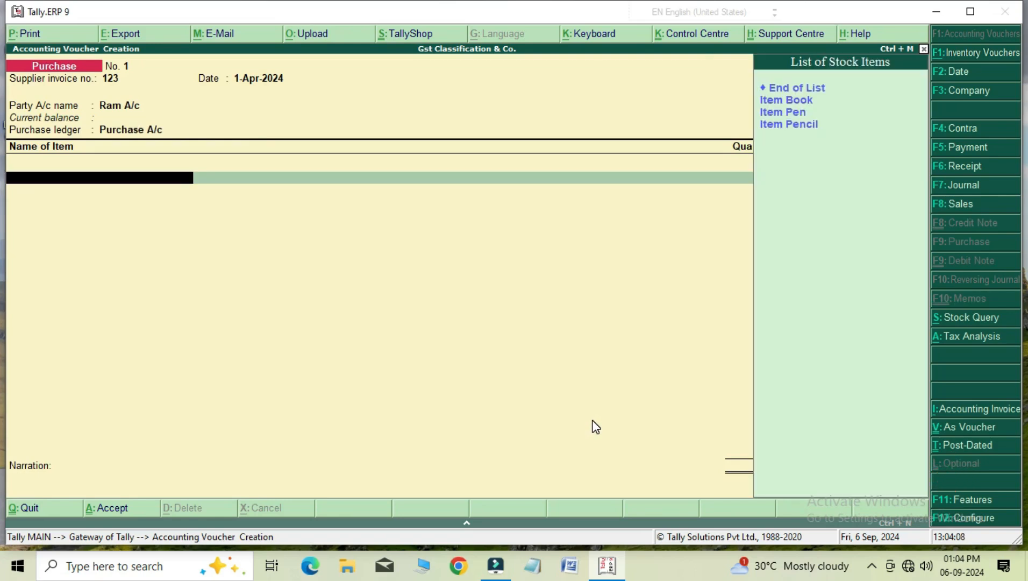
Add Item Book to the purchase invoice with quantity 10 pieces, rate 20 and a 5% discount.
key(Down)
key(Return)
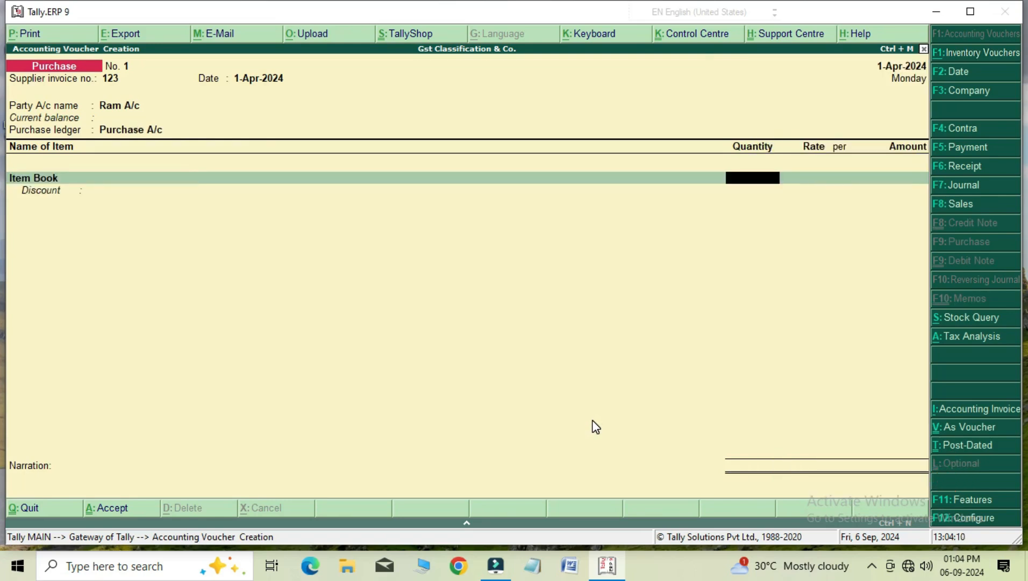
text(10)
key(Return)
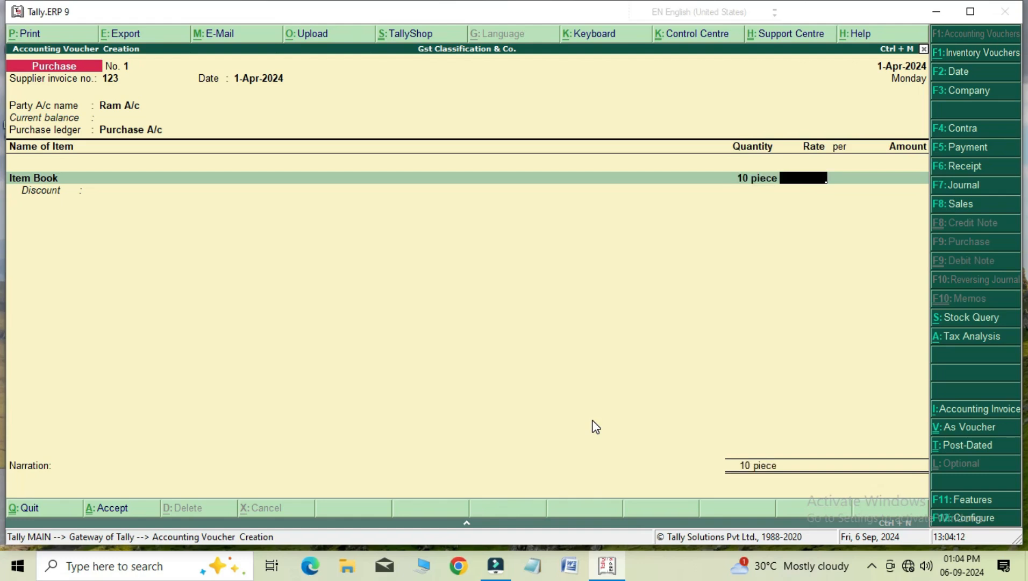
text(20)
key(Return)
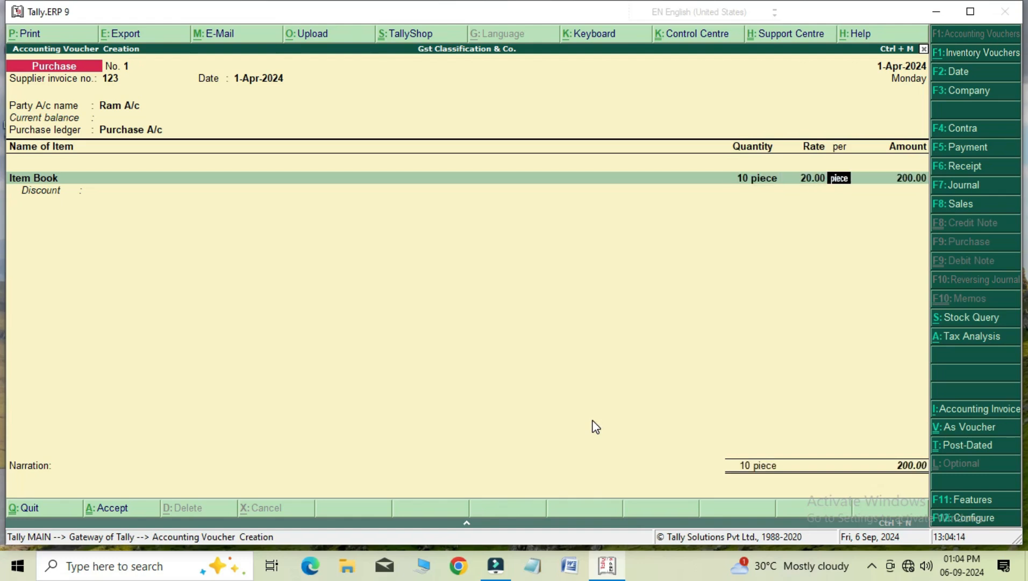
key(Return)
key(Return)
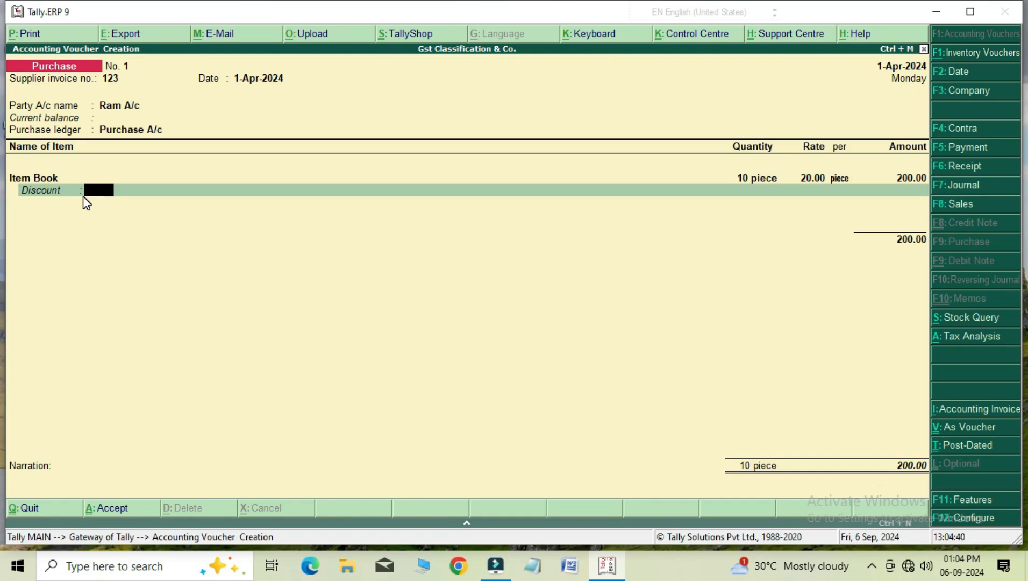
key(Return)
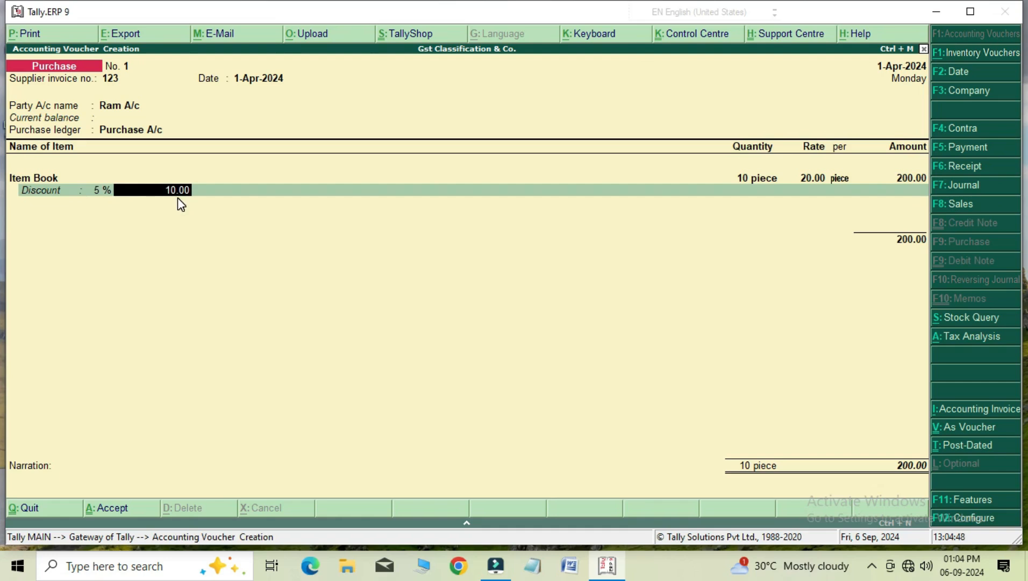
key(Return)
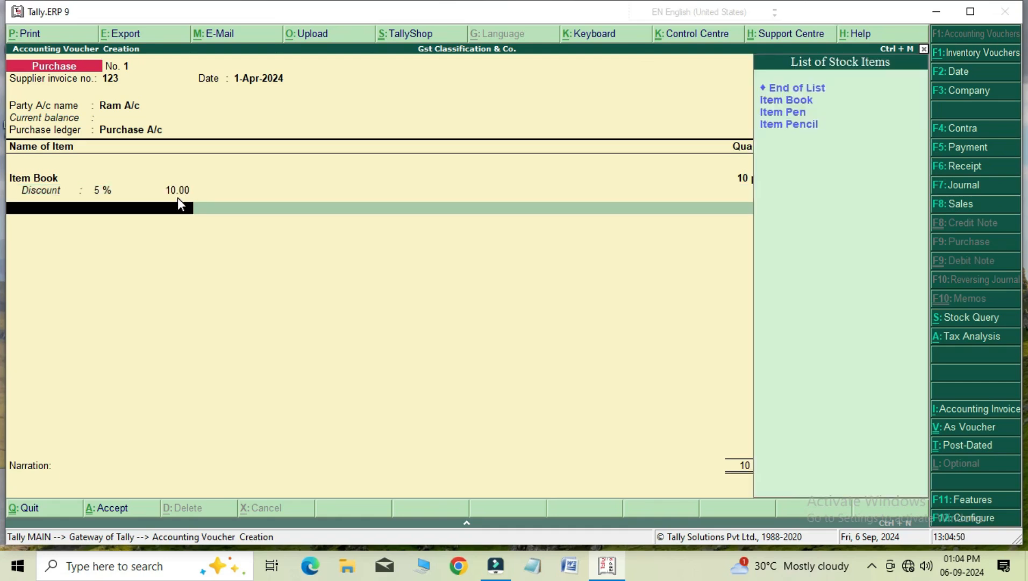
Add Item Pen to the purchase invoice with quantity 20 pieces, rate 20 and a flat discount amount of 100.
key(Down)
key(Down)
key(Return)
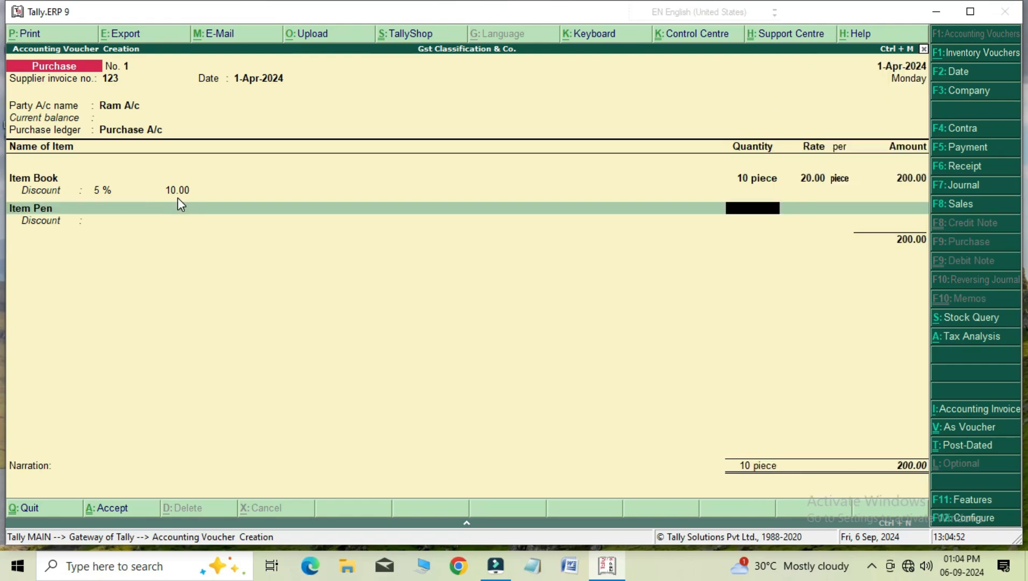
text(20)
key(Return)
text(20)
key(Return)
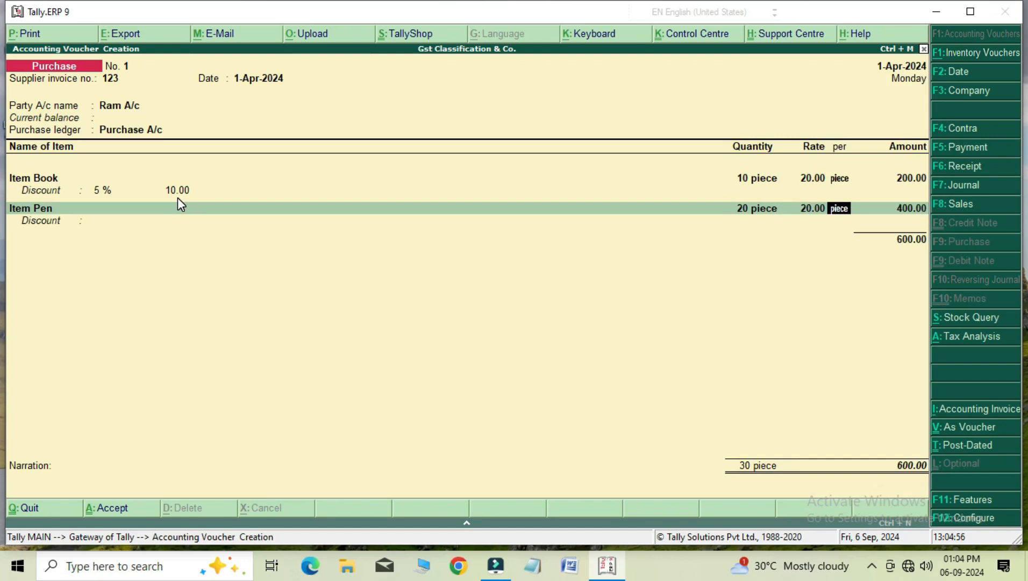
key(Return)
key(Return)
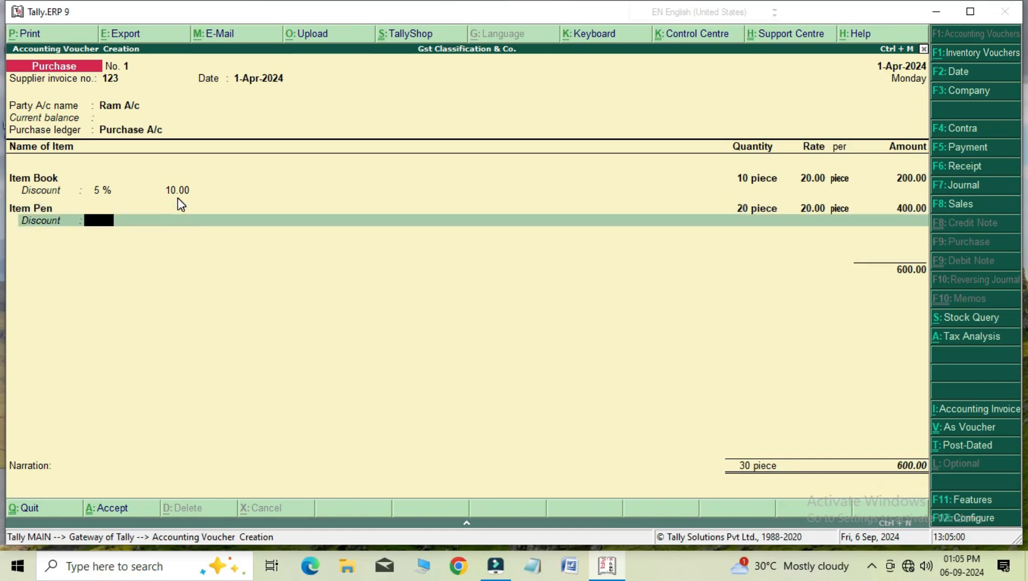
key(Return)
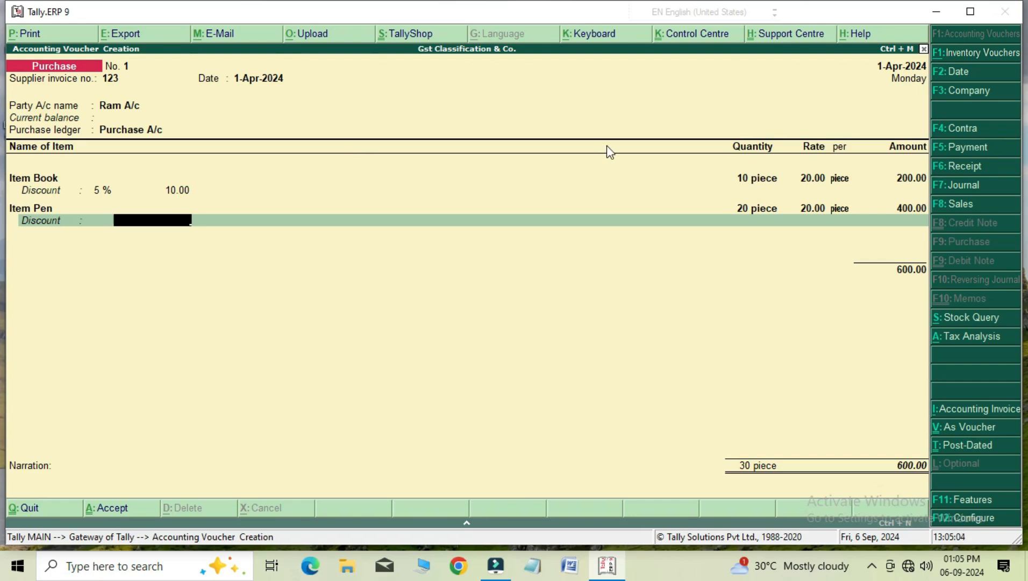
text(100)
key(Return)
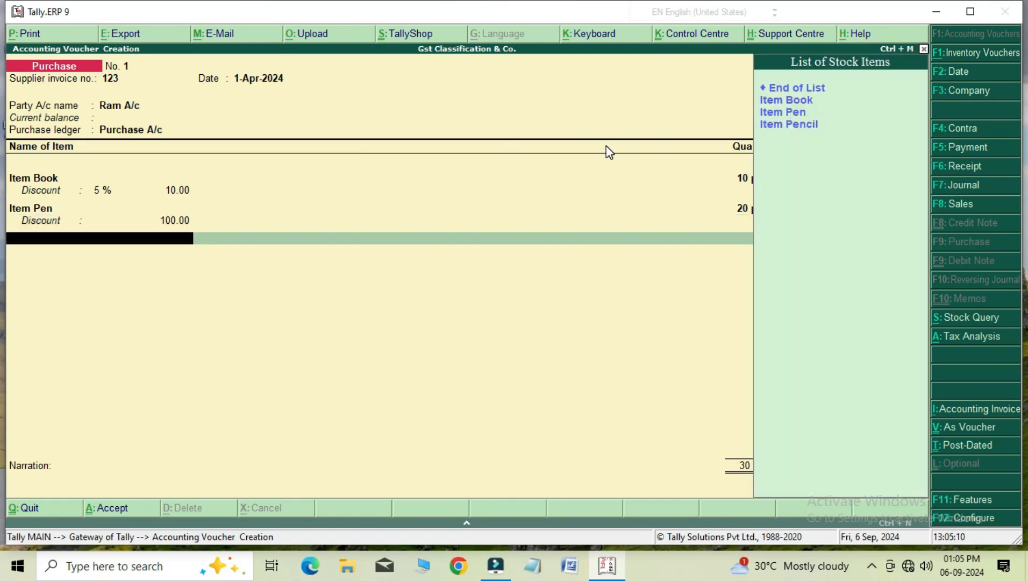
Add Item Pencil with quantity 10 pieces, rate 20 and a 10% discount, and end the item list.
key(Down)
key(Down)
key(Down)
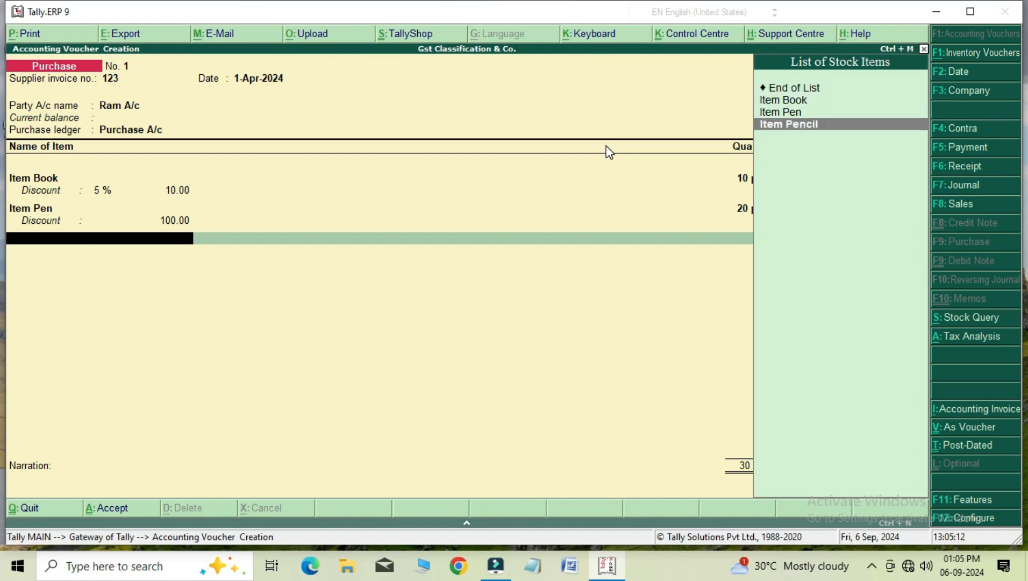
key(Return)
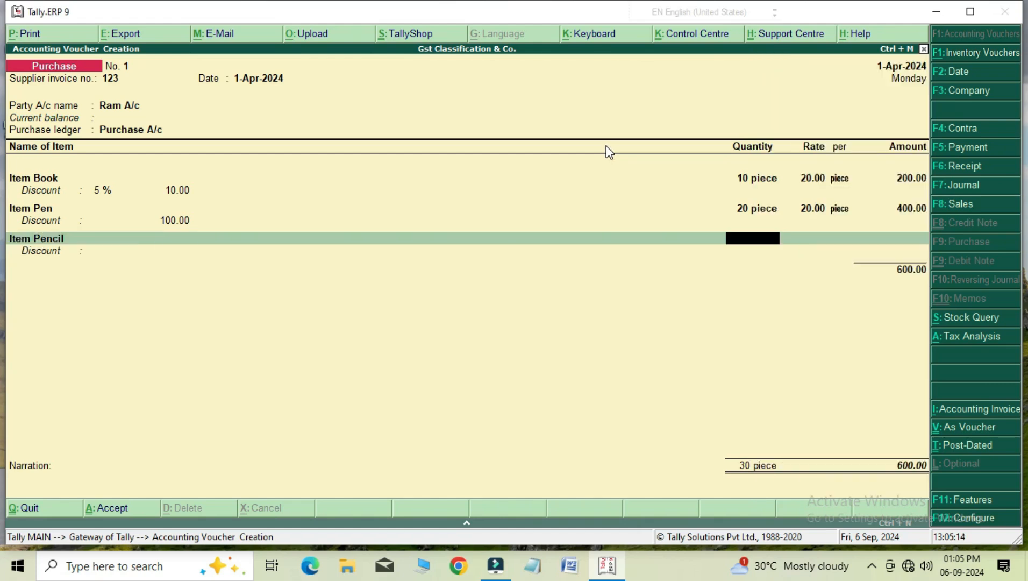
text(10)
key(Return)
text(20)
key(Return)
key(Return)
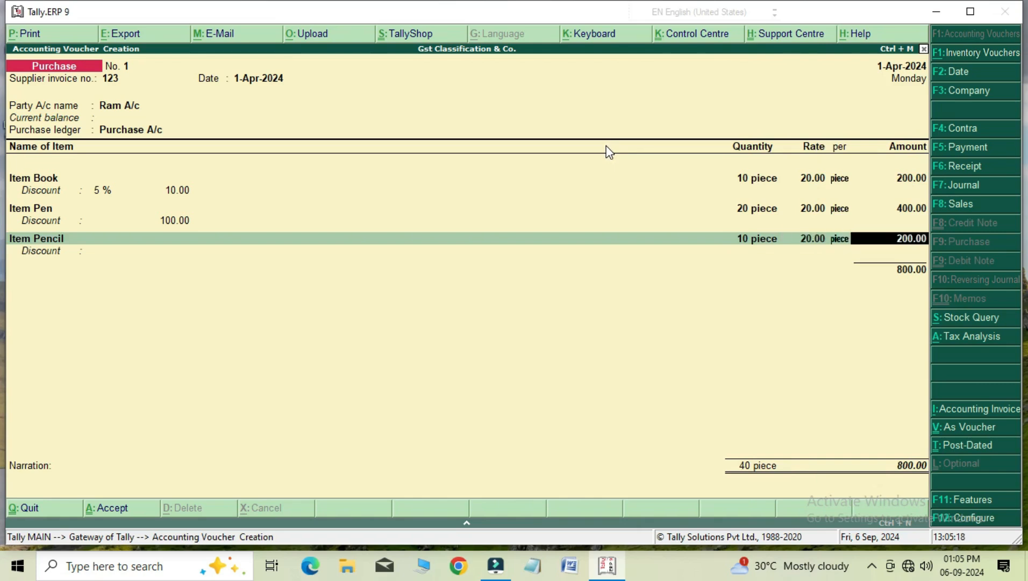
key(Return)
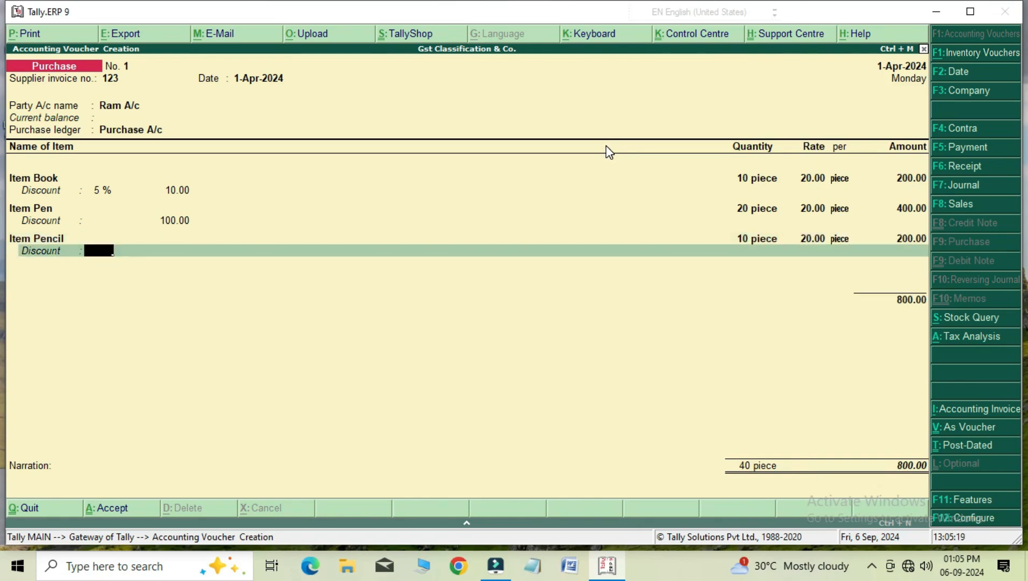
text(10)
key(Return)
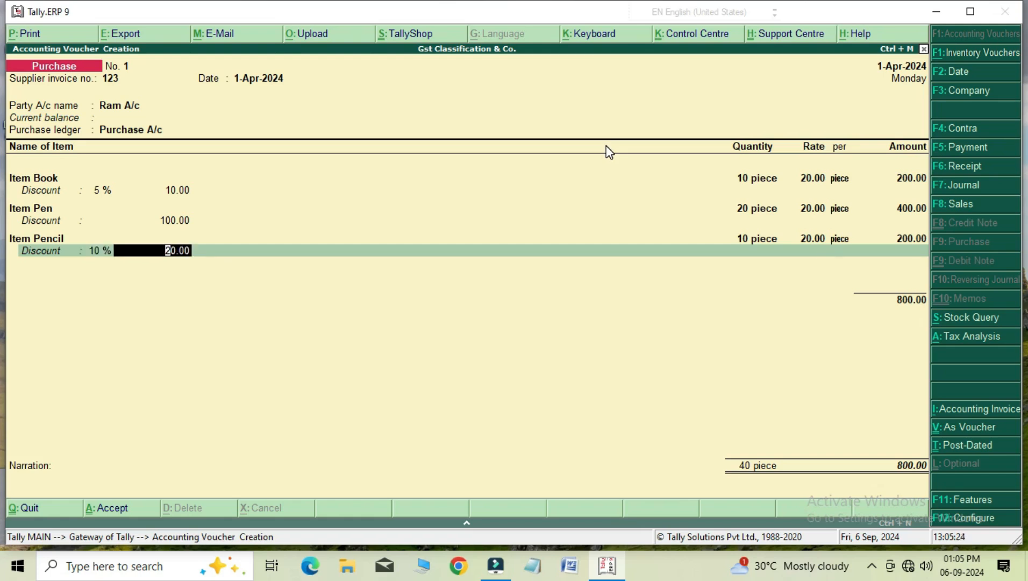
key(Return)
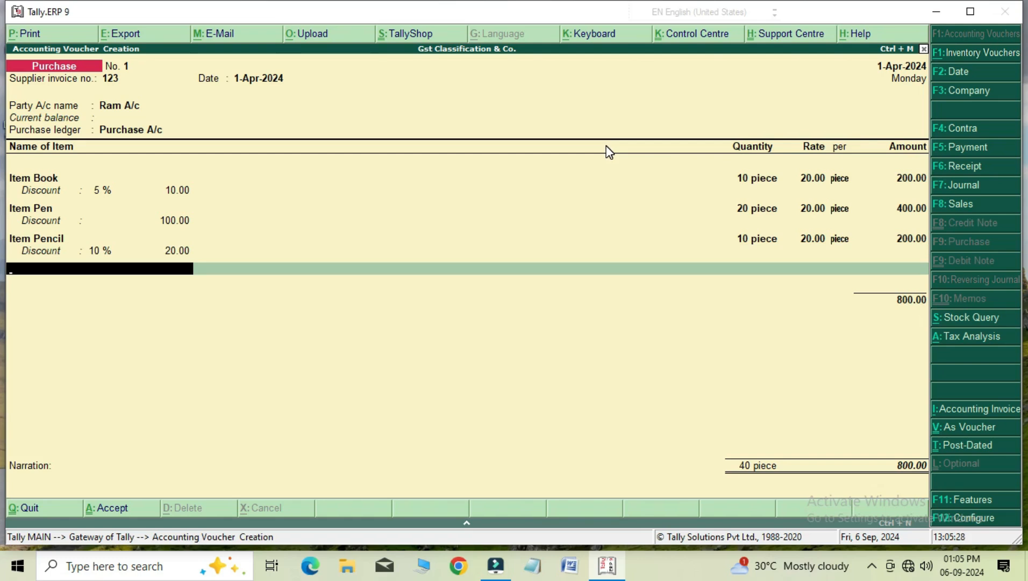
key(Return)
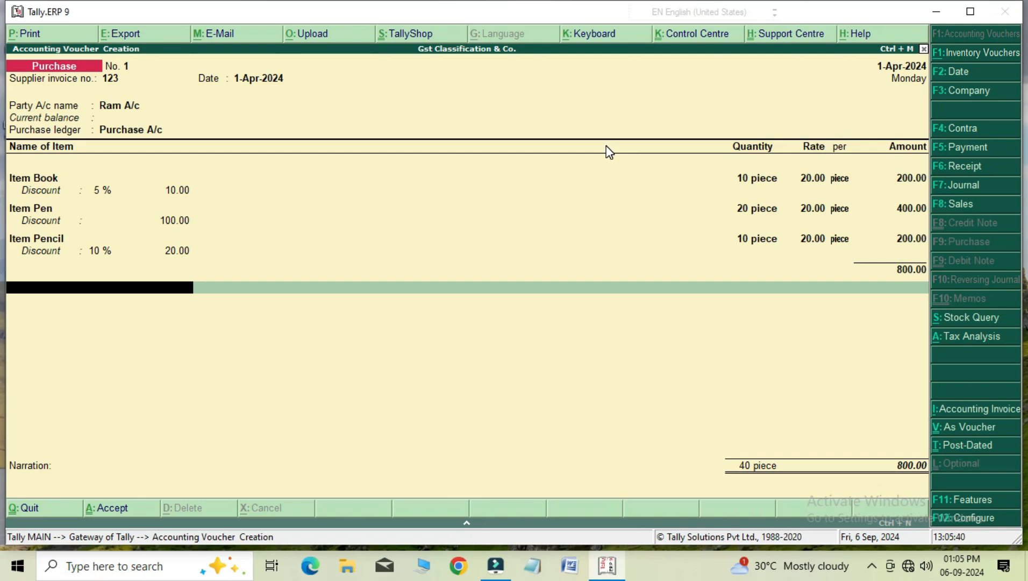
Add the Discount Rec ledger below the items, accepting its automatically calculated amount.
key(space)
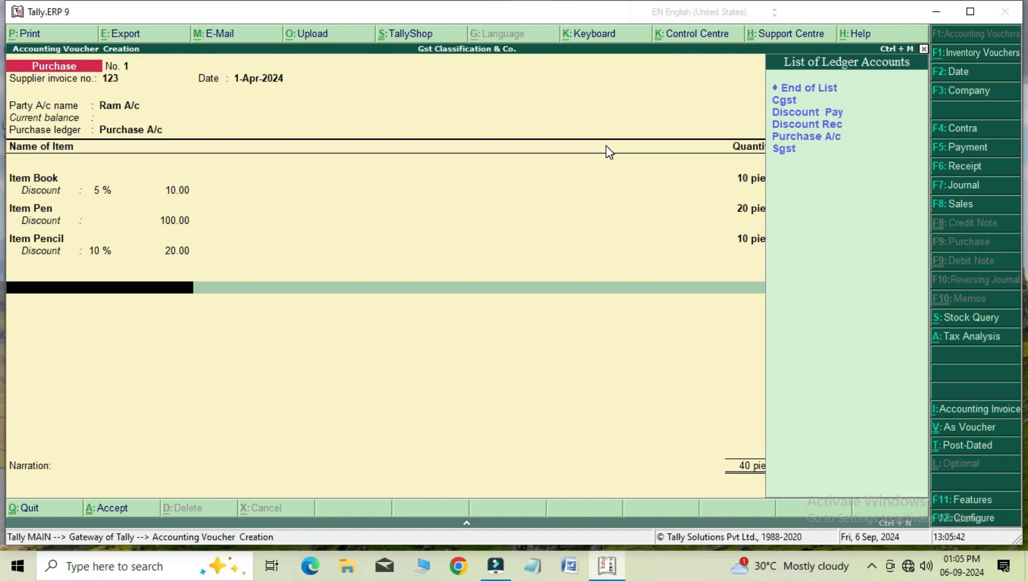
key(Down)
key(Down)
key(Down)
key(Return)
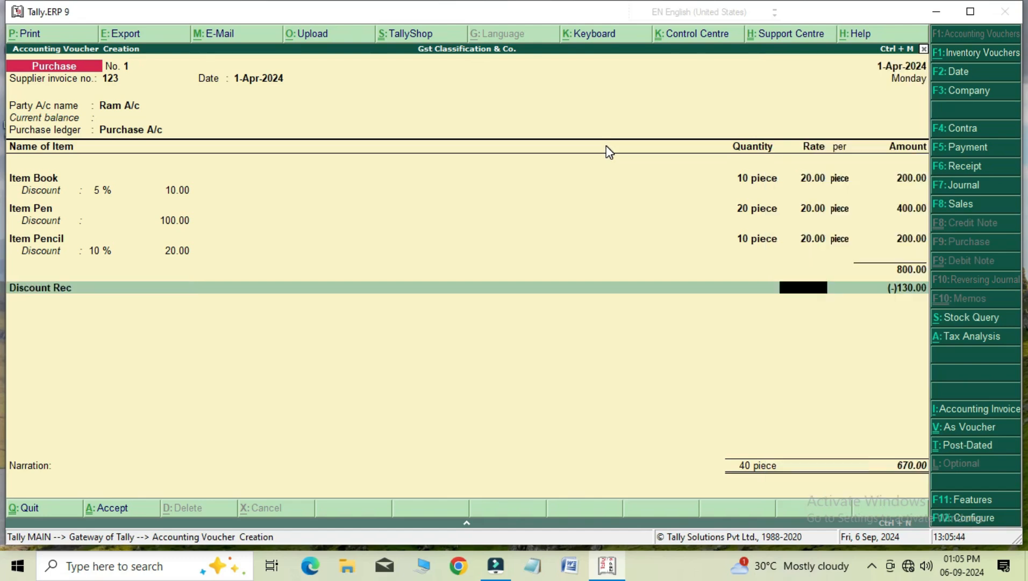
key(Return)
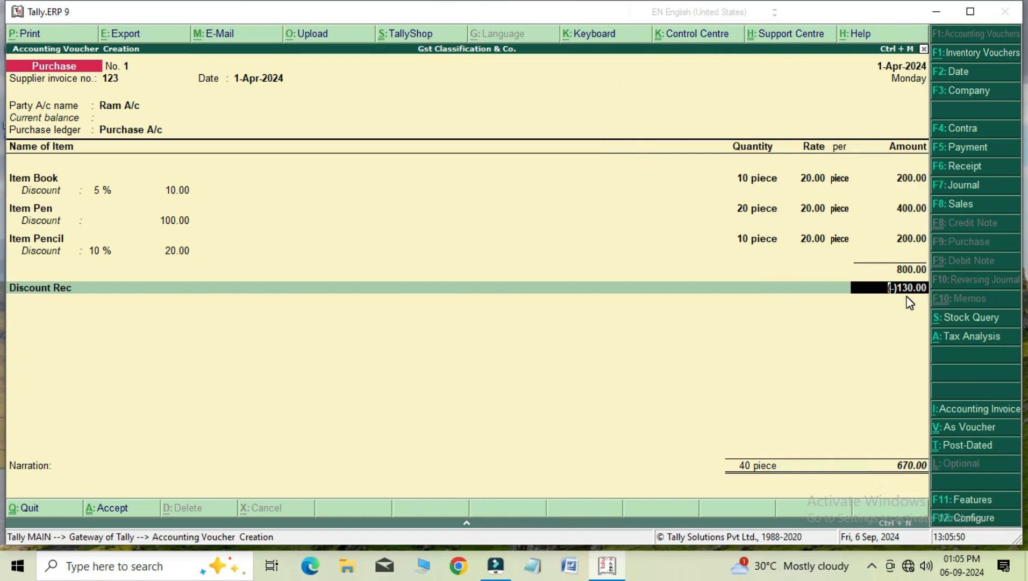
key(Return)
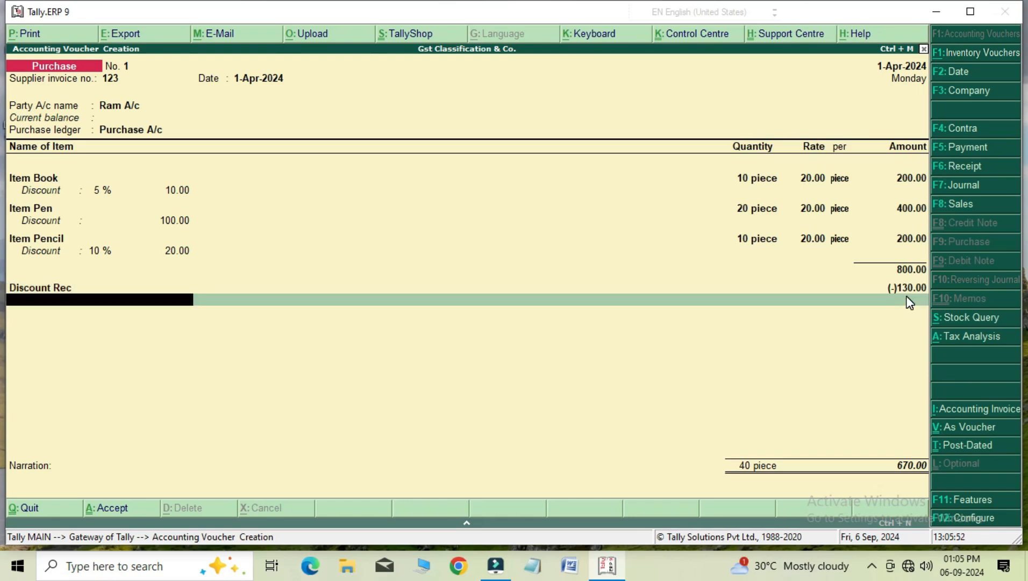
Add the Cgst and Sgst tax ledgers below Discount Rec on the purchase invoice.
key(Down)
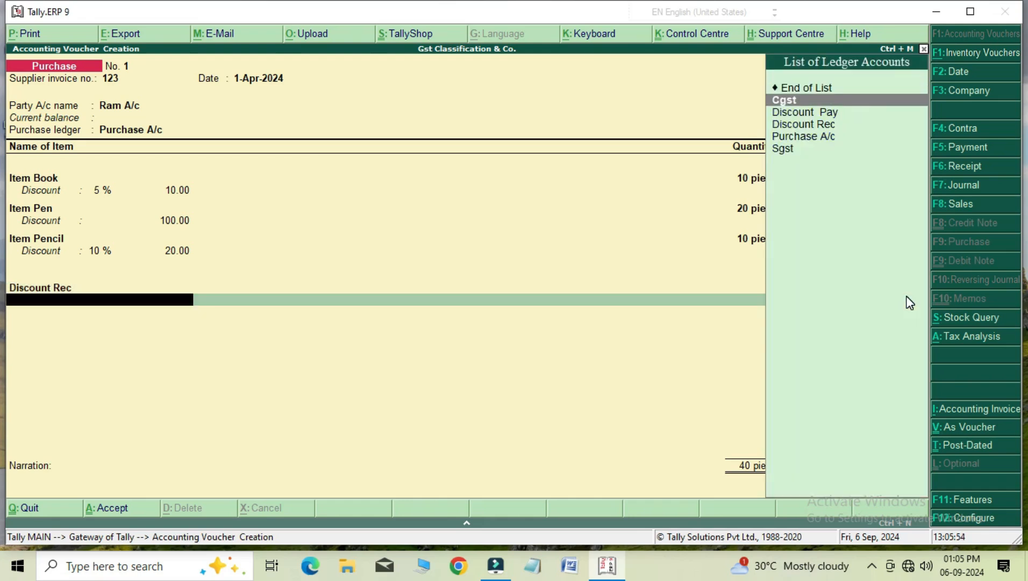
key(Return)
key(Return)
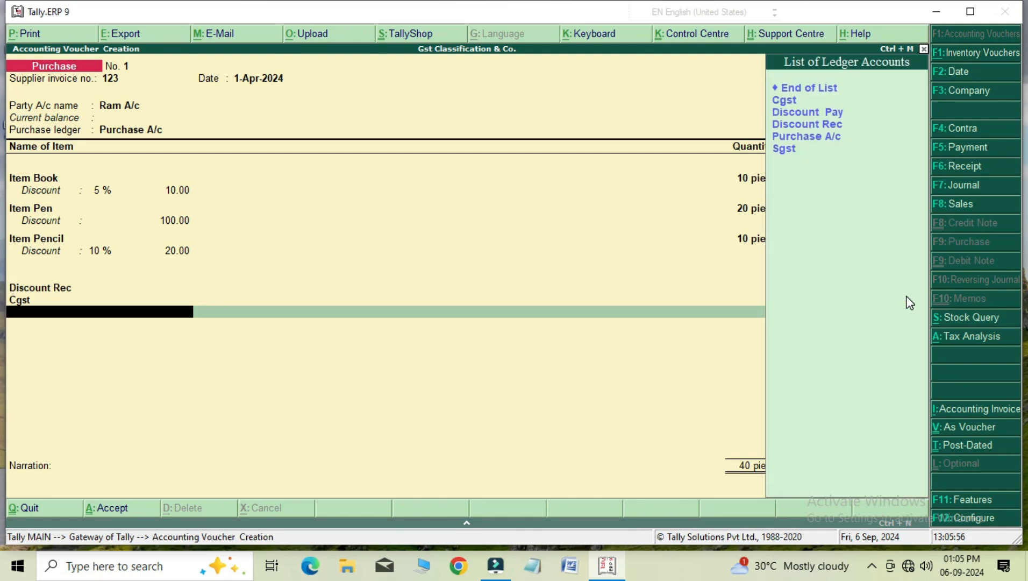
key(Down)
key(Down)
key(Down)
key(Down)
key(Down)
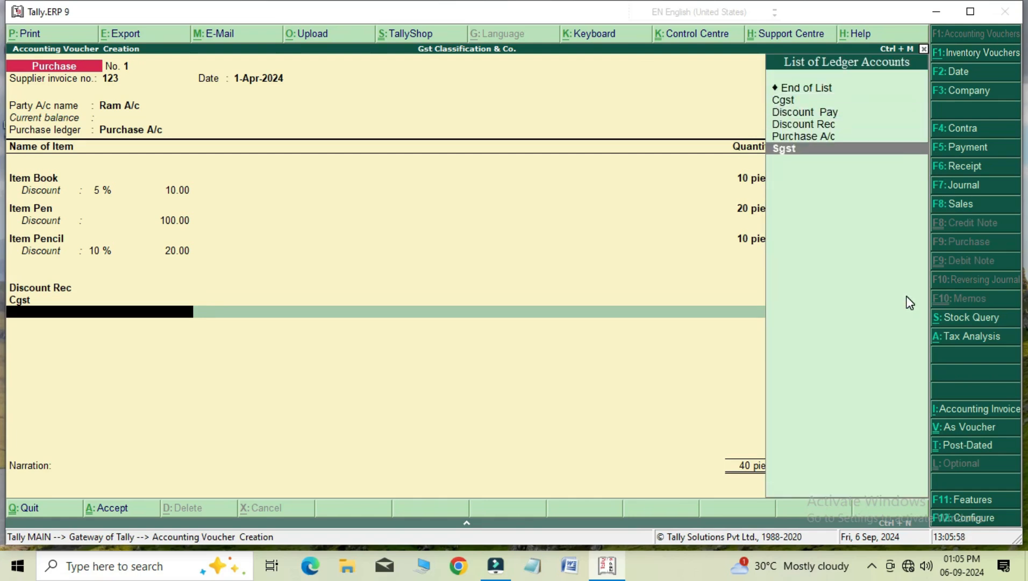
key(Return)
key(Return)
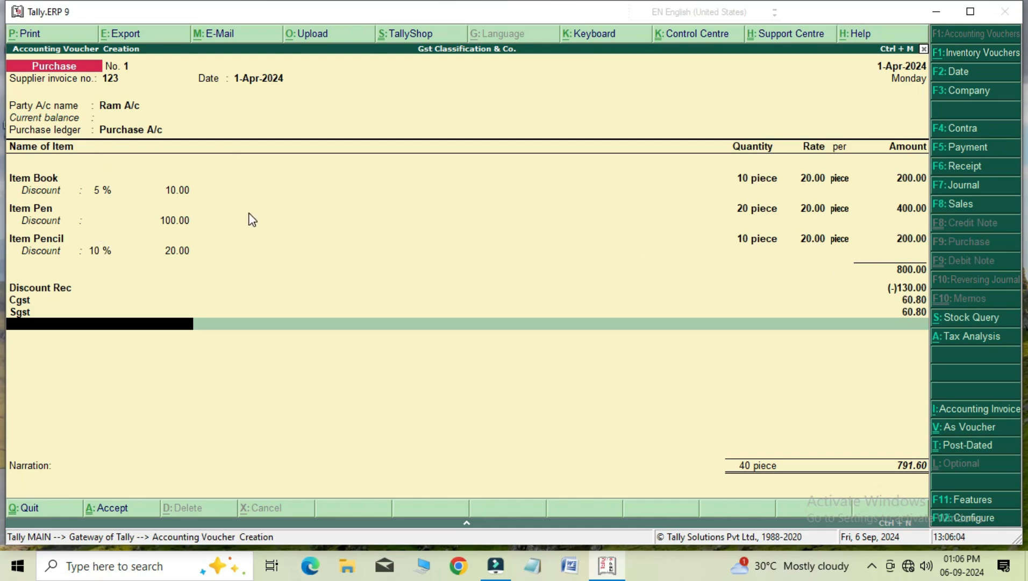
Examine the invoice's detailed tax analysis for each item's discount, taxable value and central and state tax, and return to the voucher.
click(959, 336)
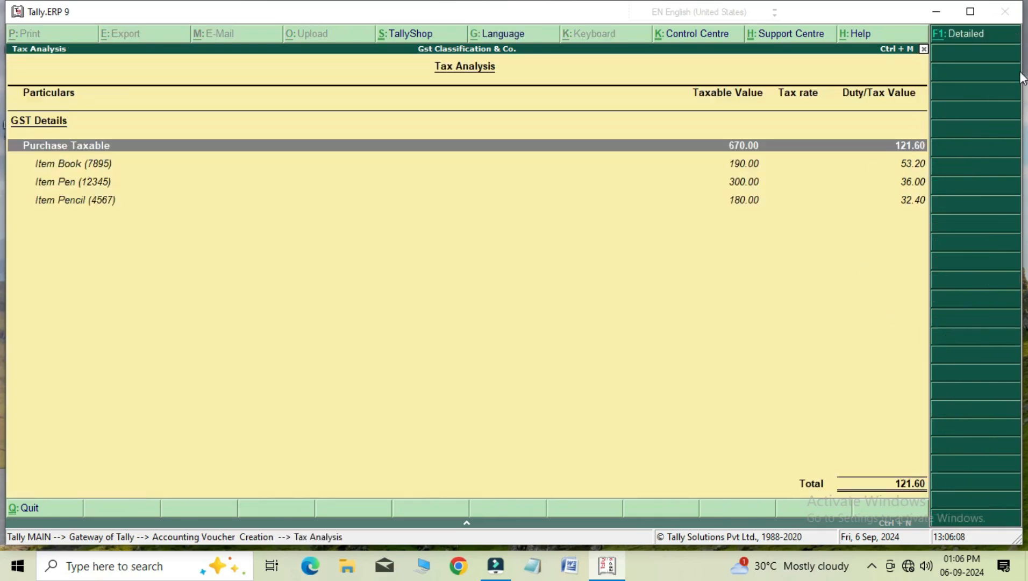
click(966, 39)
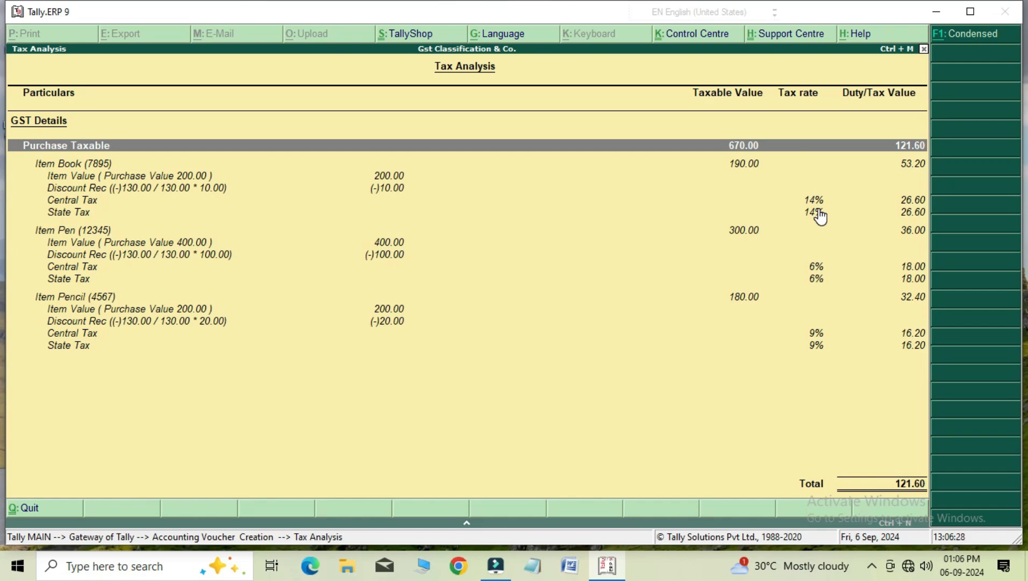
key(Down)
key(Down)
key(Down)
key(Down)
key(Down)
key(Down)
key(Down)
key(Down)
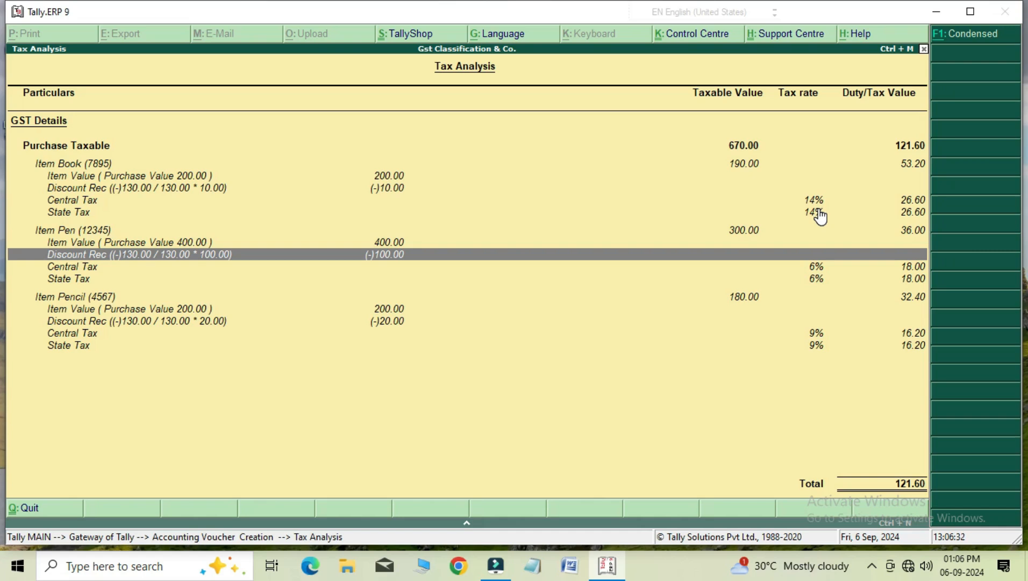
key(Down)
key(Down)
key(Down)
key(Down)
key(Down)
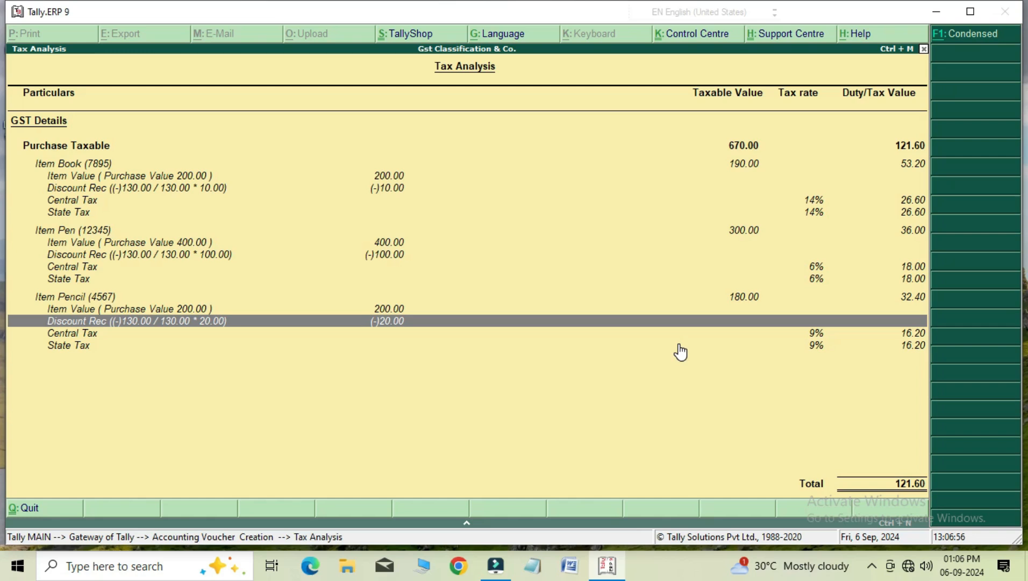
key(Escape)
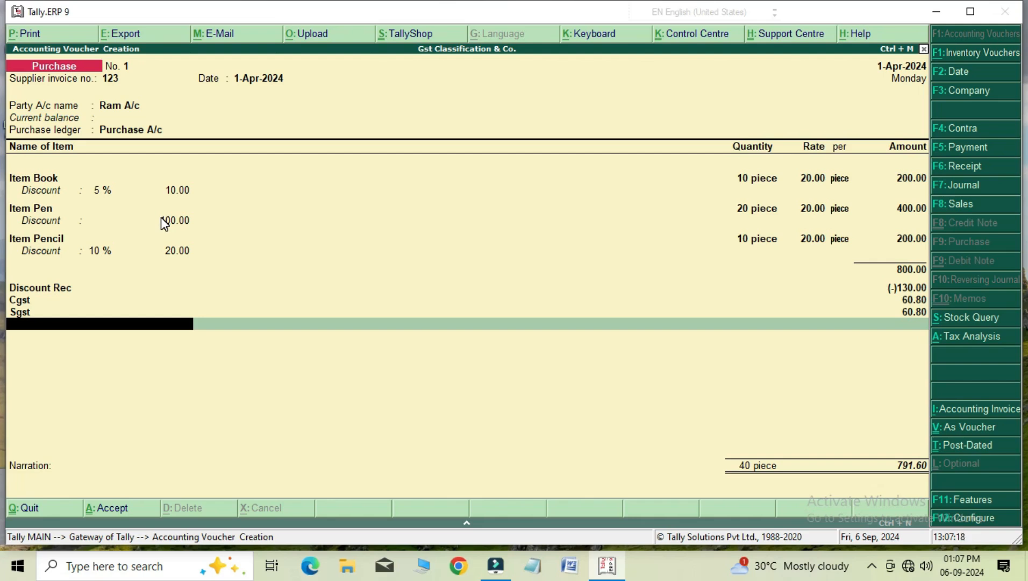
End the ledger list on the purchase invoice, leave the narration blank and save the voucher.
key(Return)
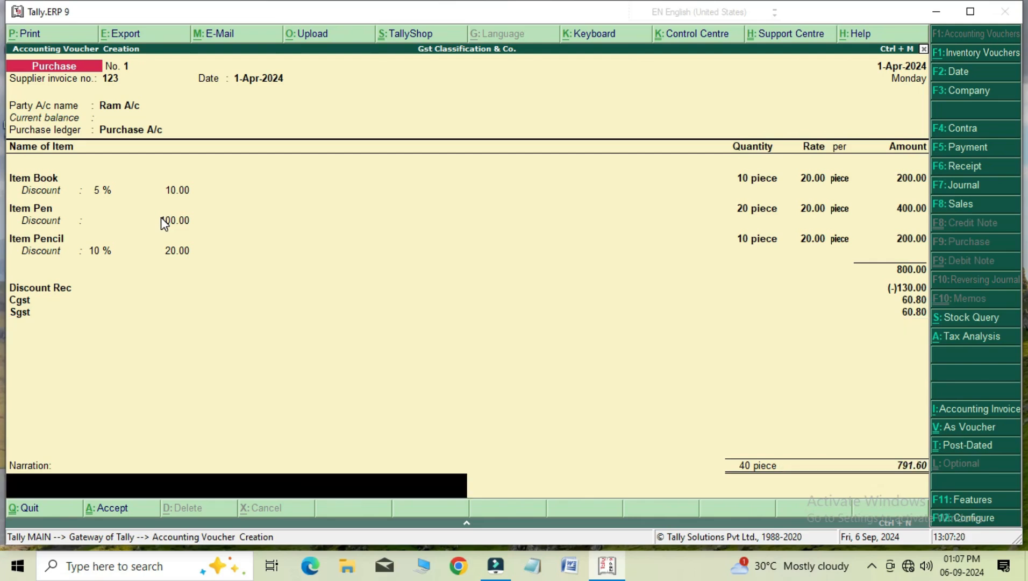
key(Return)
key(Return)
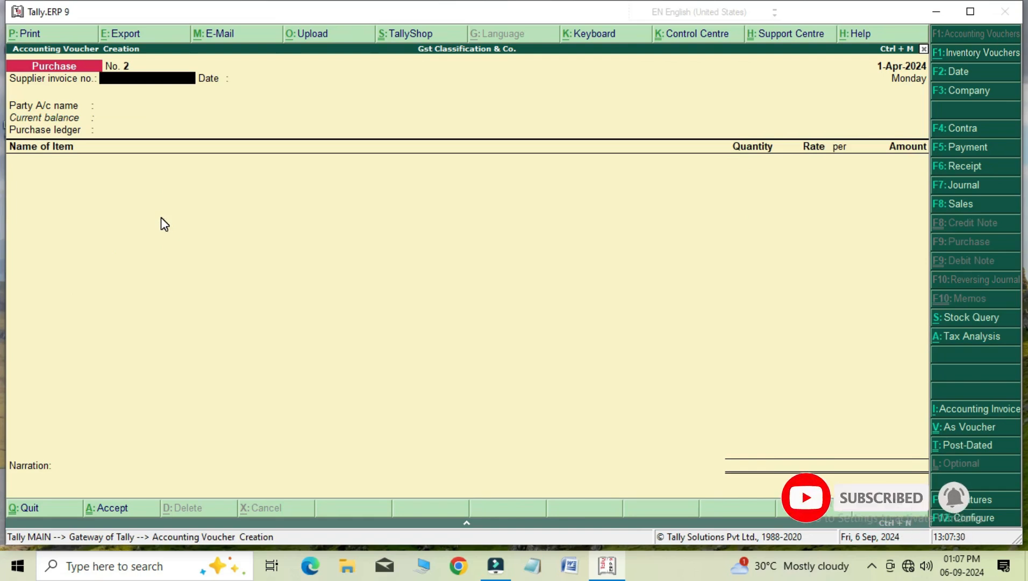
Switch to a sales voucher and check the cash/trade discount setting in its advanced configuration, leaving the configuration unchanged.
key(F8)
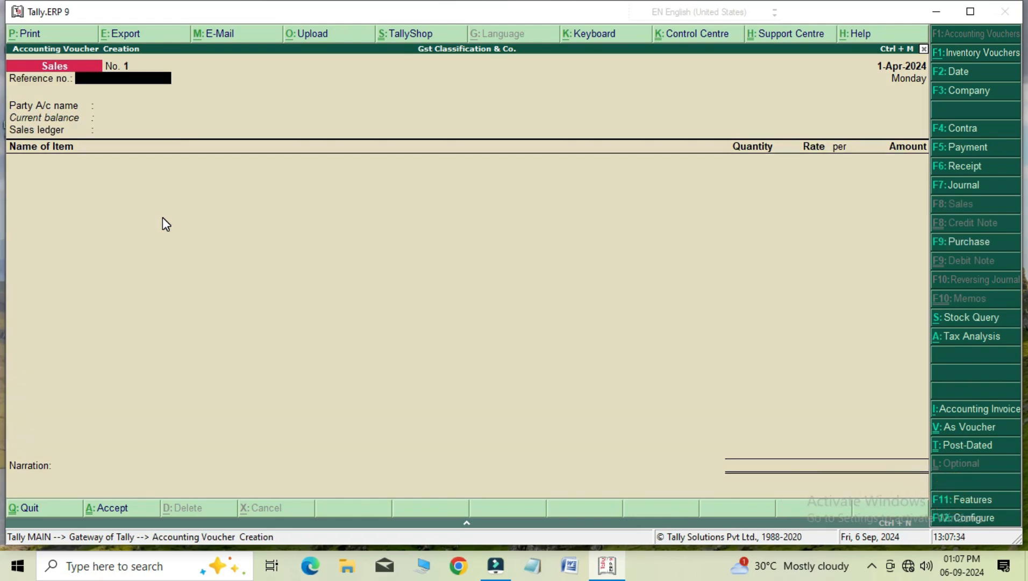
key(F12)
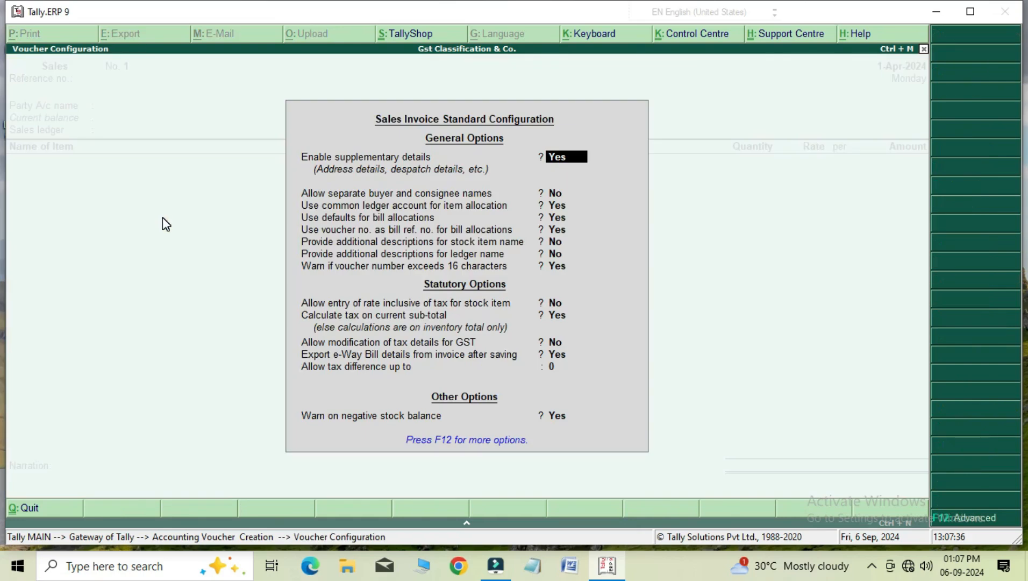
key(F12)
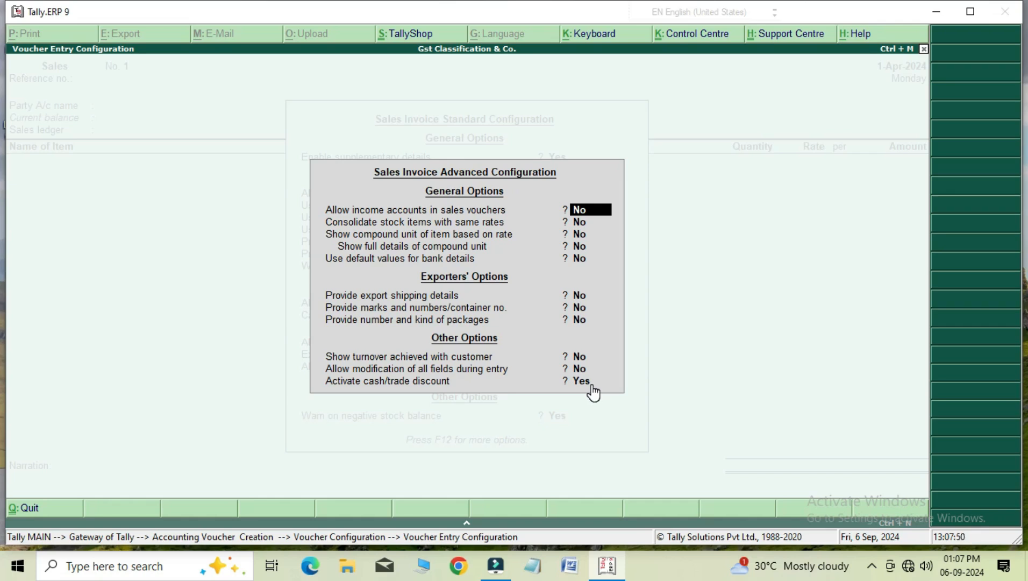
key(Escape)
key(Escape)
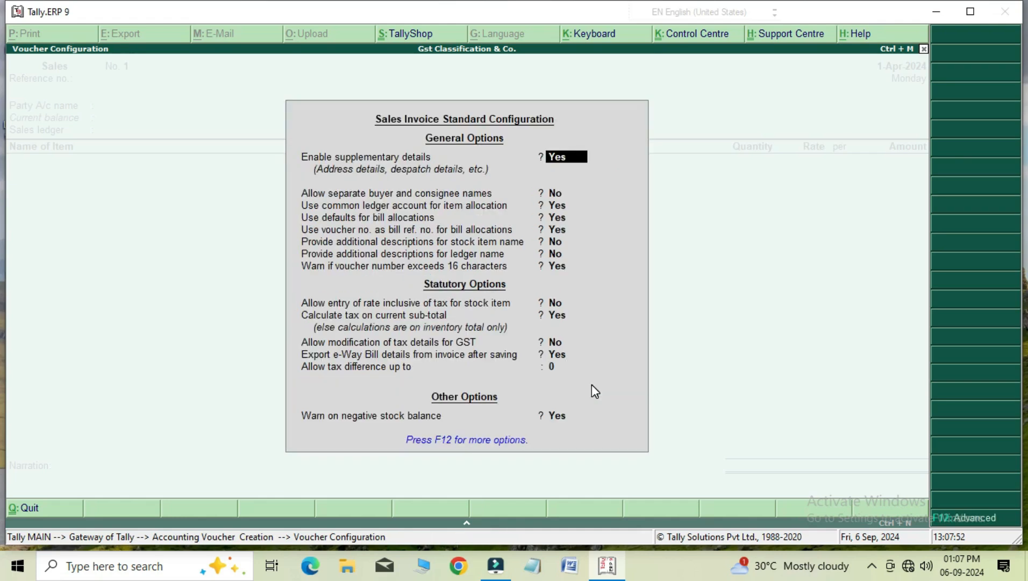
key(Escape)
Fill in the sales invoice header with reference number 33, the last listed party account, default party details and the Sale A/c ledger.
text(33)
key(Return)
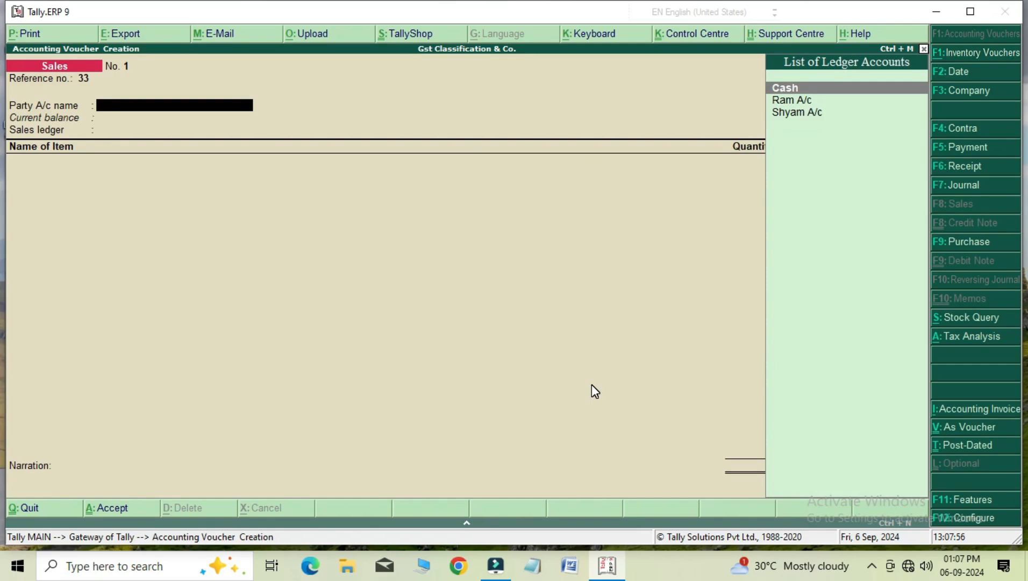
key(Down)
key(Down)
key(Return)
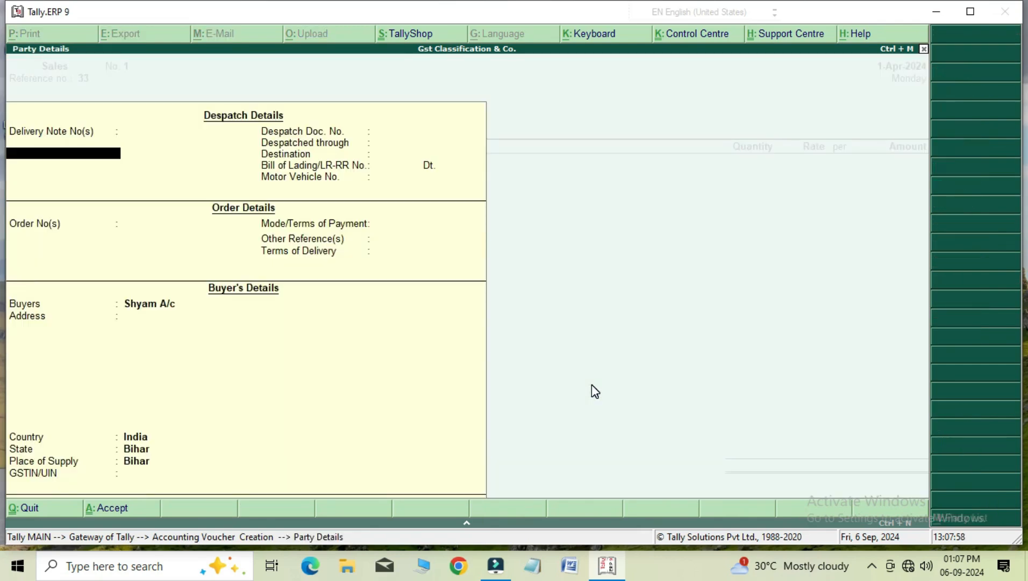
key(ctrl+a)
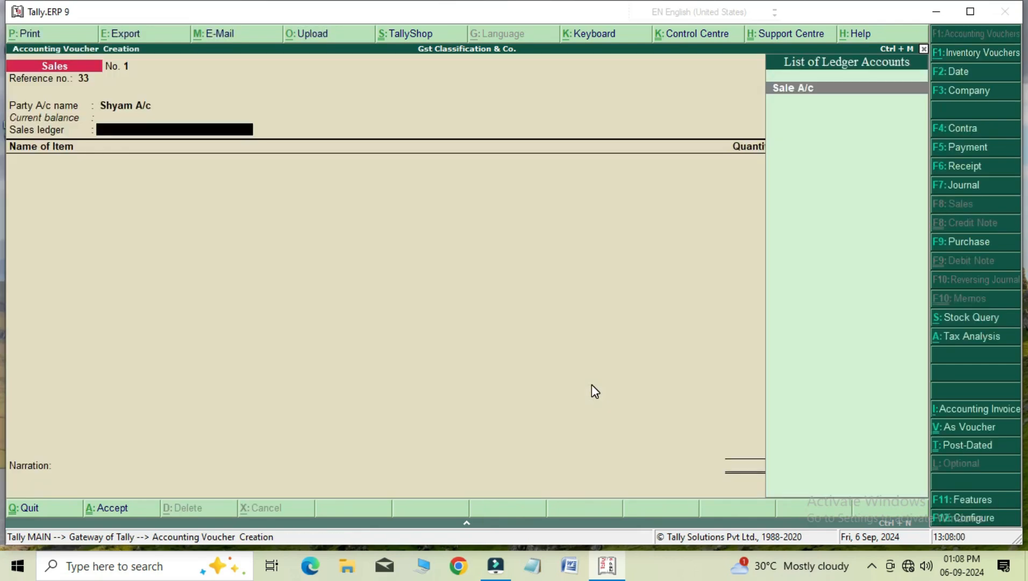
key(Return)
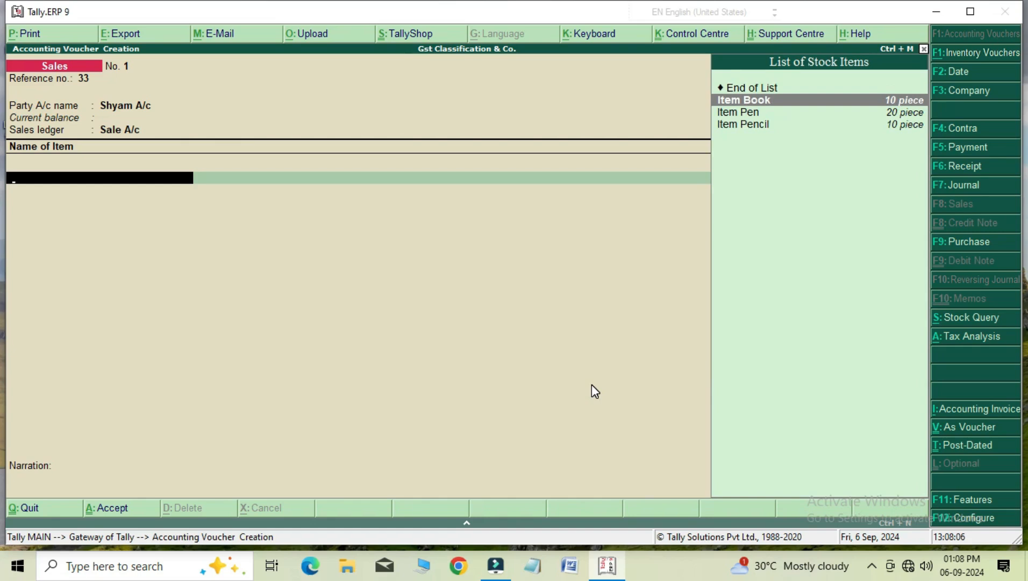
Add Item Book to the sales invoice with quantity 5 pieces, rate 50 and a 3% discount.
key(Return)
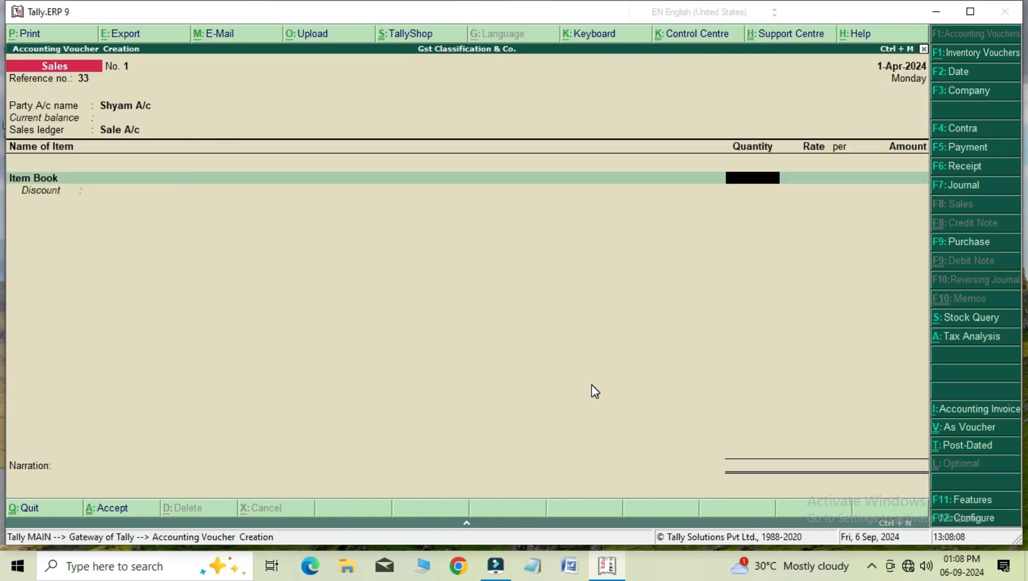
text(5)
key(Return)
text(50)
key(Return)
key(Return)
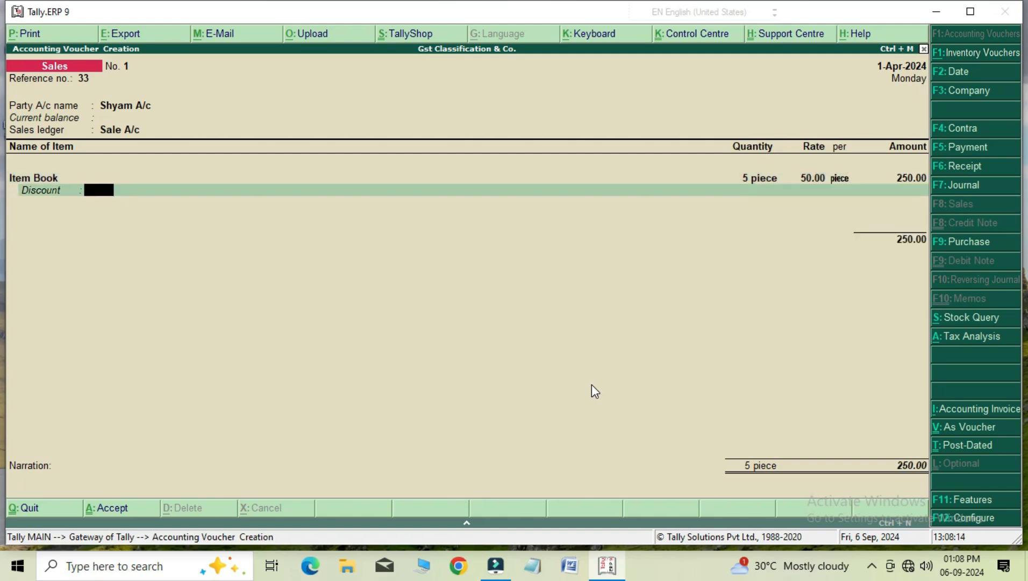
text(3)
key(Return)
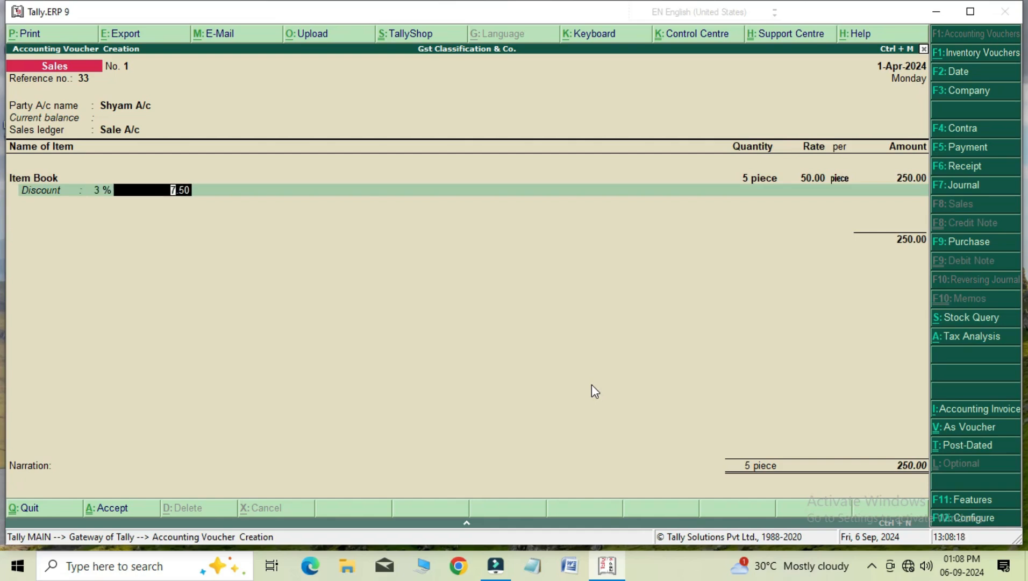
key(Return)
Add Item Pen with quantity 10 pieces, rate 60 and a flat discount amount of 200 without a percentage.
key(Down)
key(Down)
key(Return)
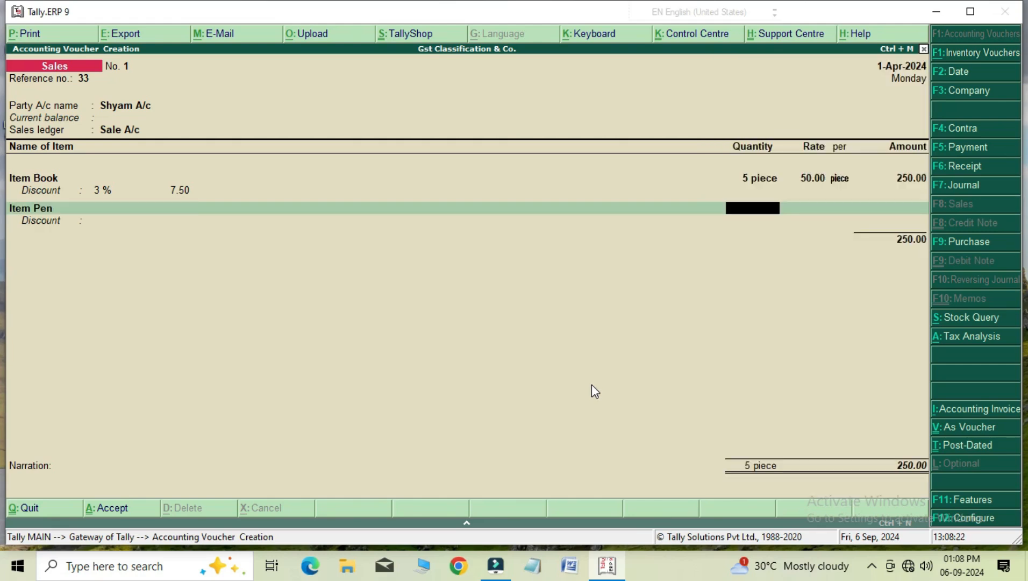
text(10)
key(Return)
text(60)
key(Return)
key(Return)
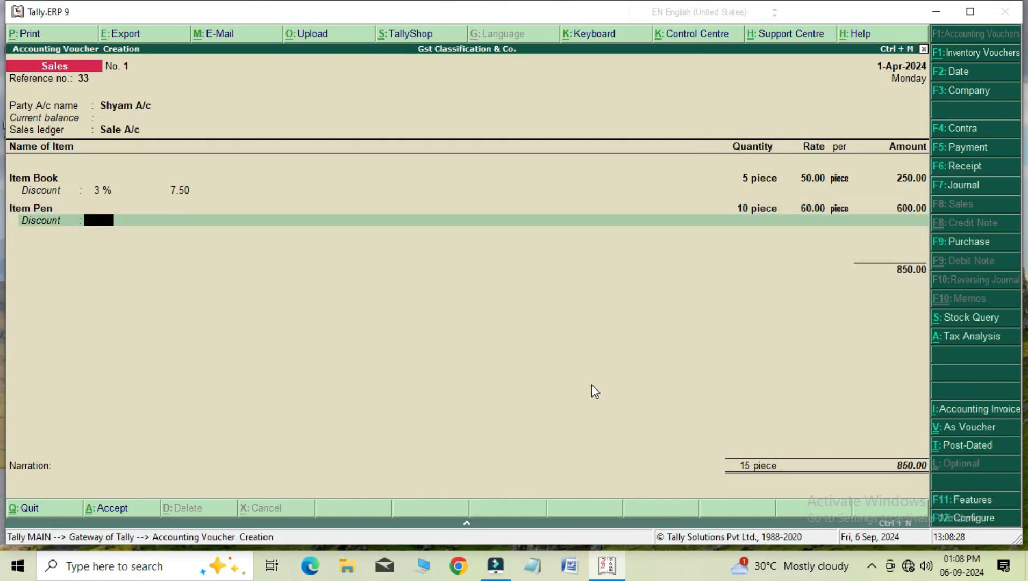
key(Return)
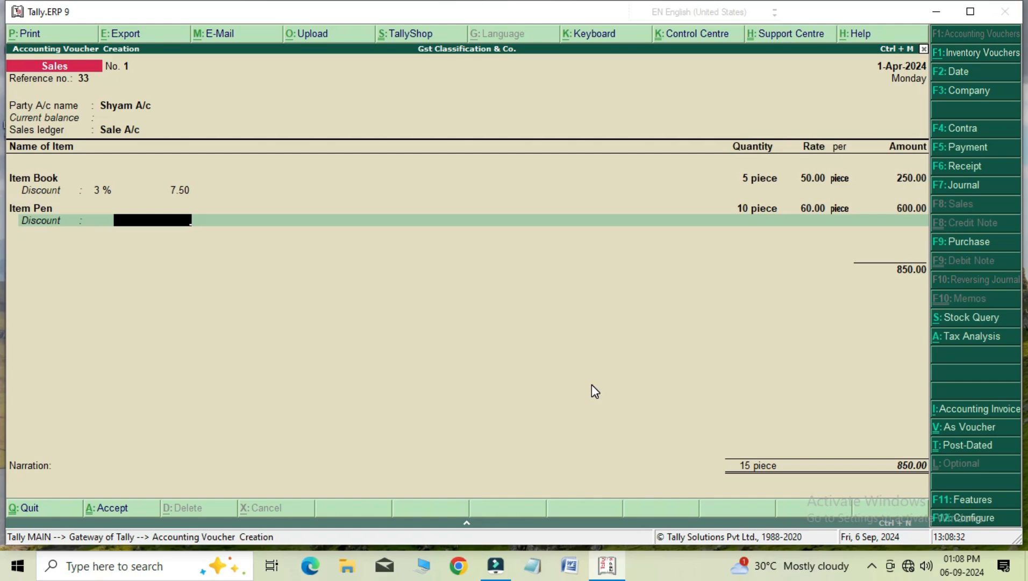
text(200)
key(Return)
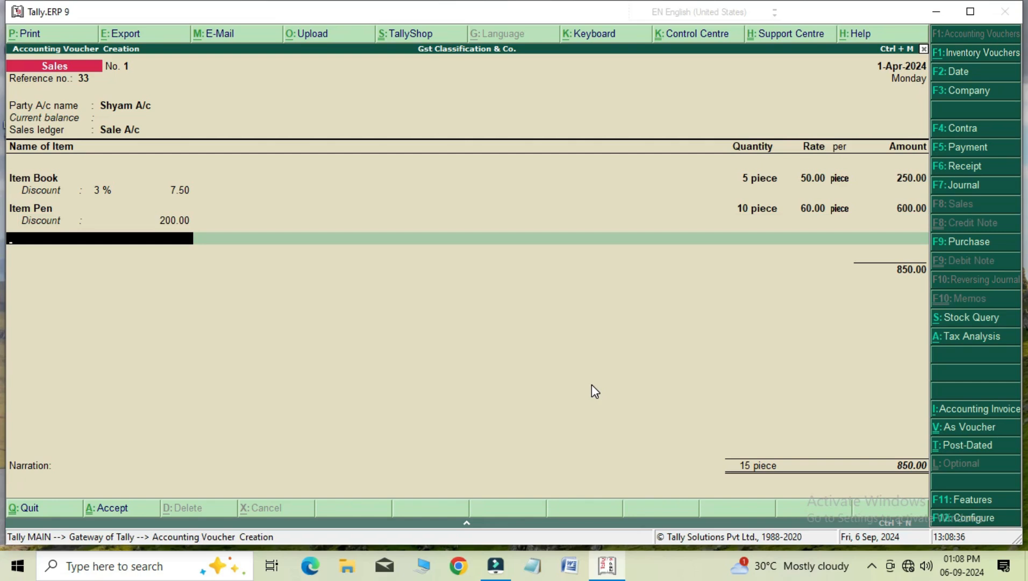
Add Item Pencil with quantity 5 pieces, rate 80 and a 10% discount, and end the item list.
key(Down)
key(Down)
key(Down)
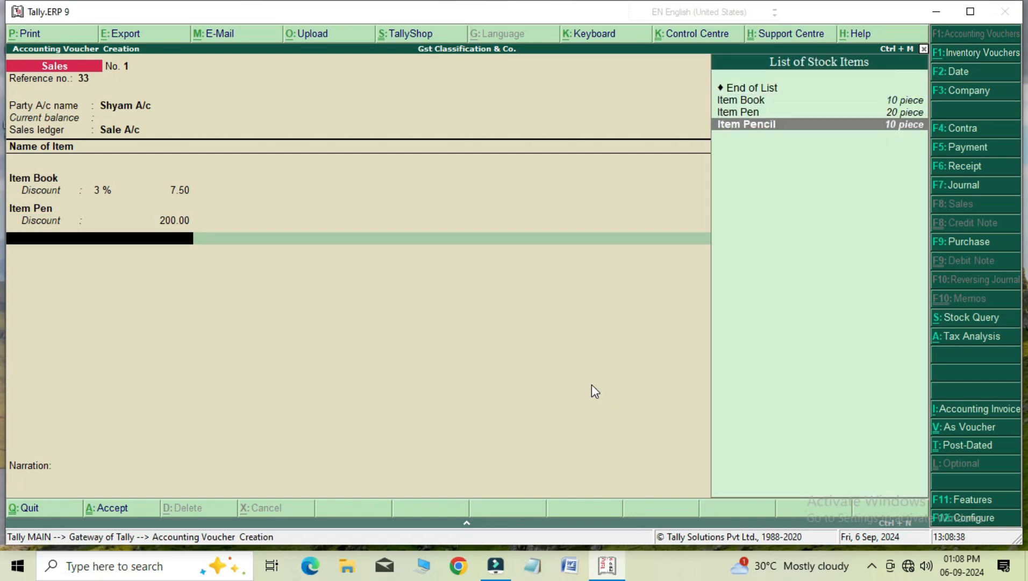
key(Return)
text(2)
key(BackSpace)
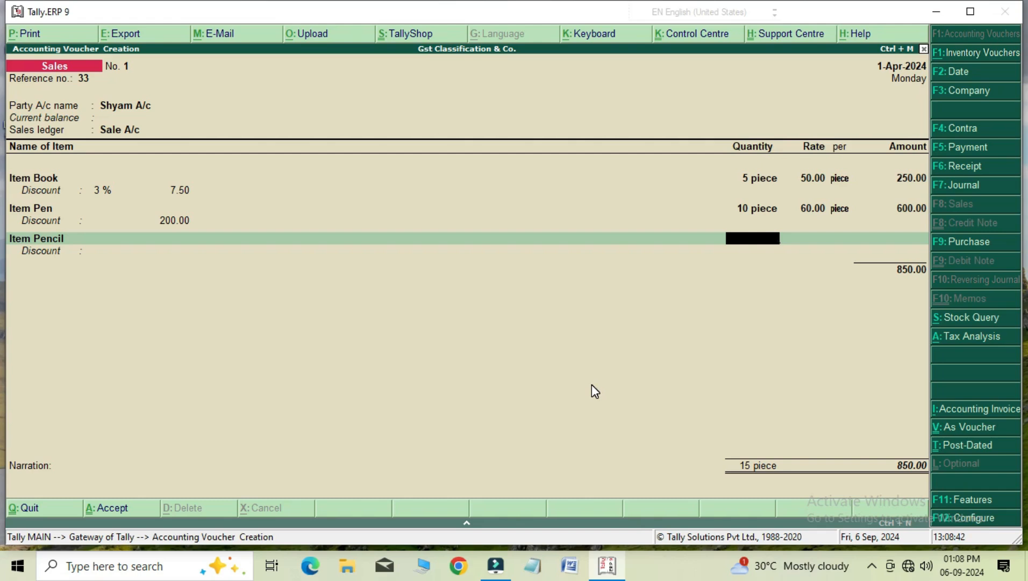
text(5)
key(Return)
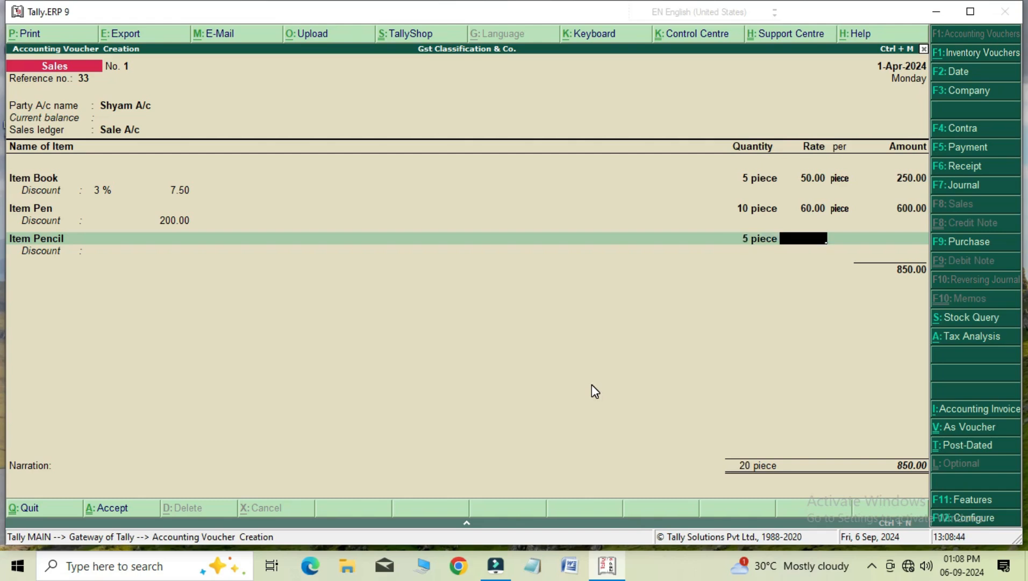
text(80)
key(Return)
key(Return)
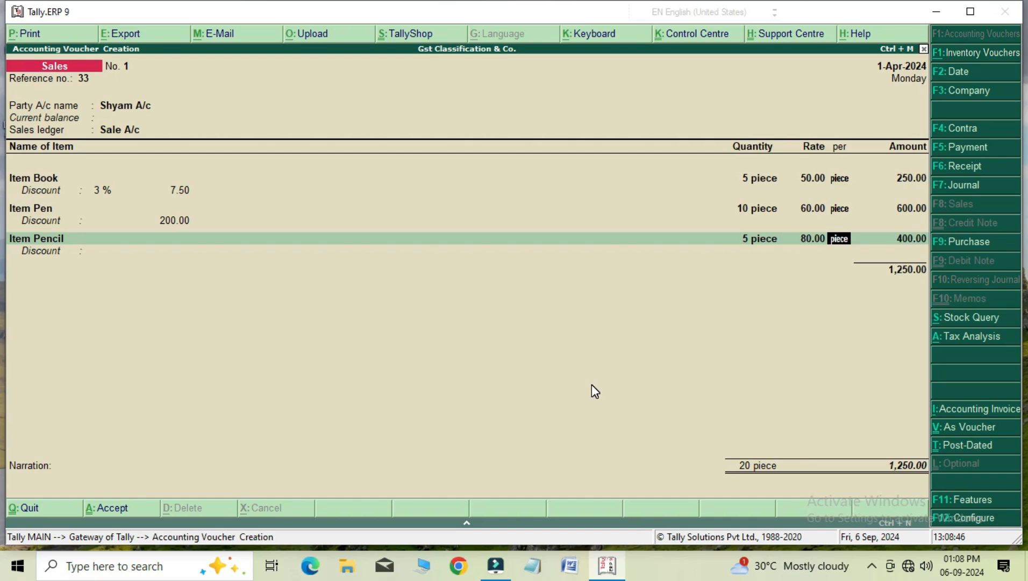
key(Return)
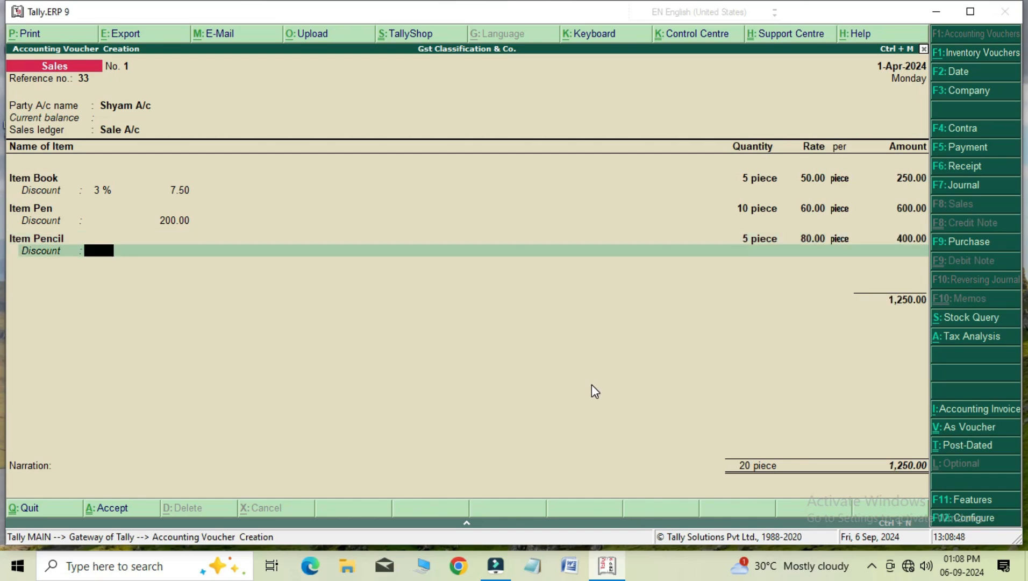
text(10 %)
key(Return)
key(Return)
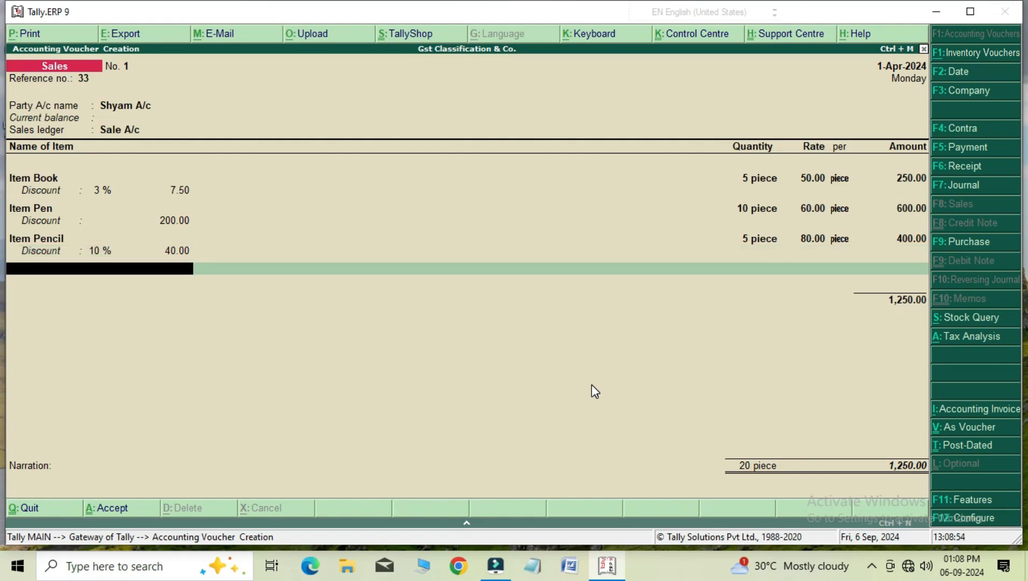
key(Return)
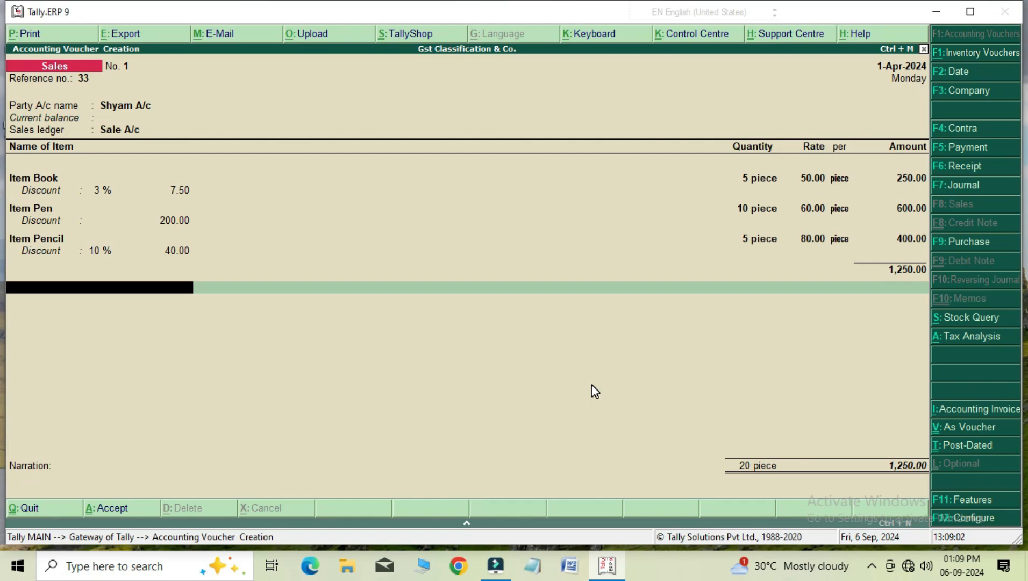
Add the Discount Pay ledger below the sales items, accepting its automatically calculated amount.
key(Return)
key(Down)
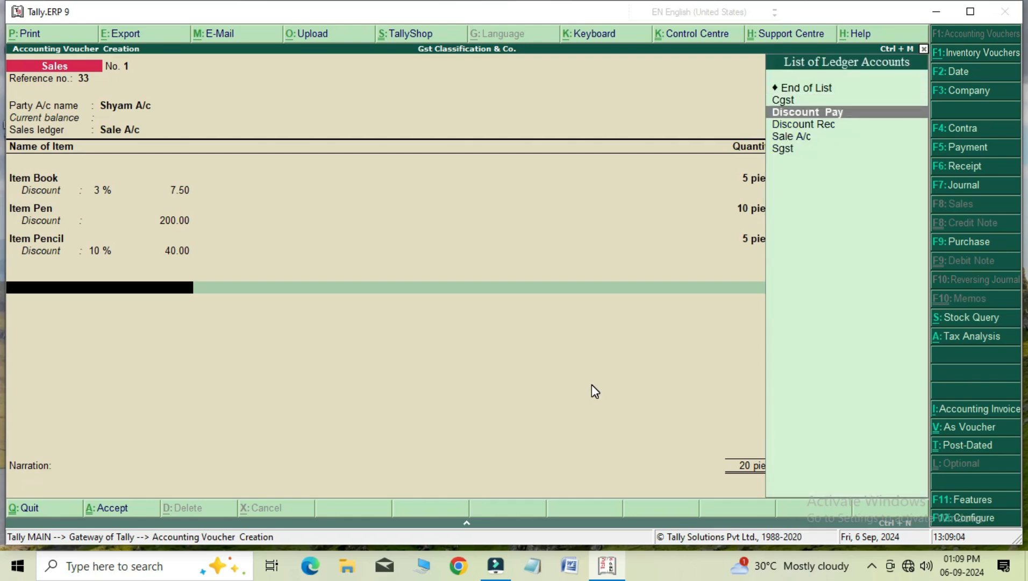
key(Return)
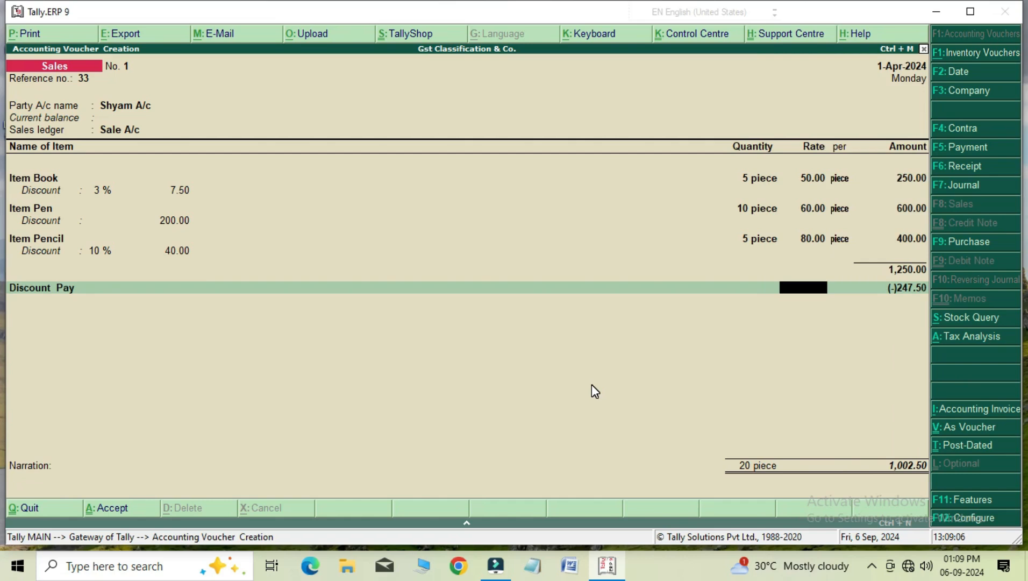
key(Return)
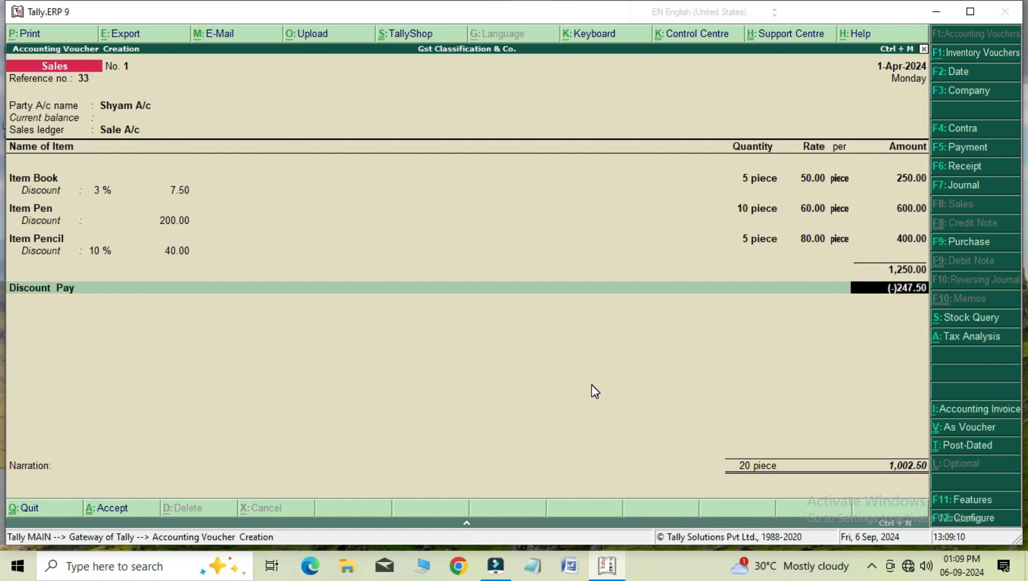
key(Return)
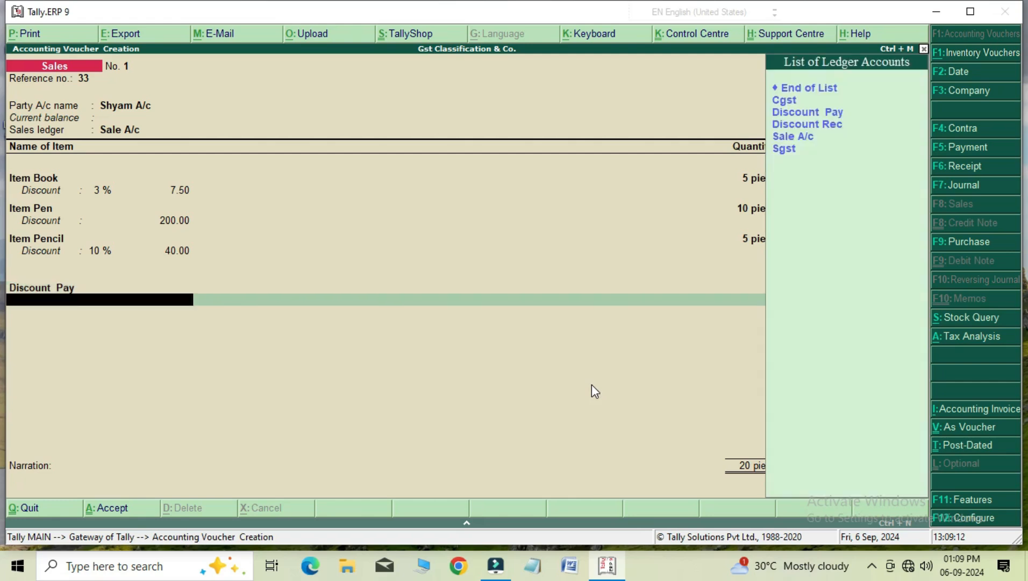
Add the Cgst and Sgst tax ledgers below Discount Pay on the sales invoice, accepting their calculated amounts.
key(Down)
key(Return)
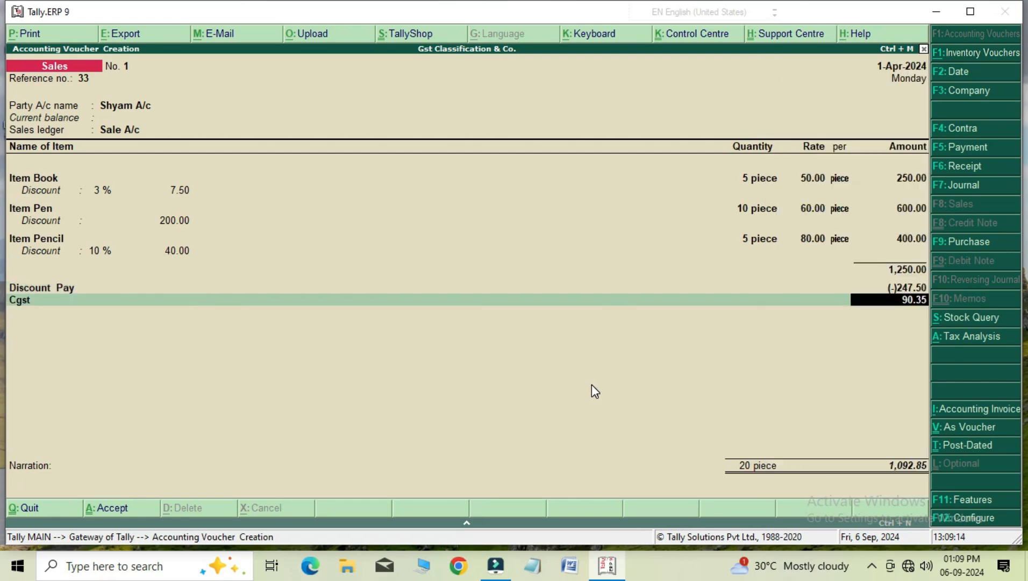
key(Return)
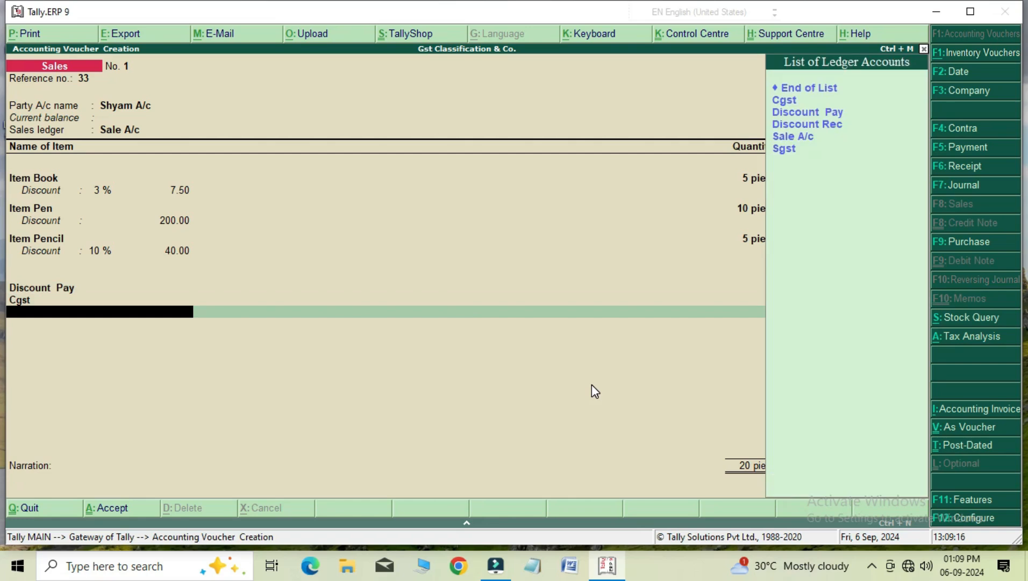
key(Down)
key(Down)
key(Down)
key(Down)
key(Return)
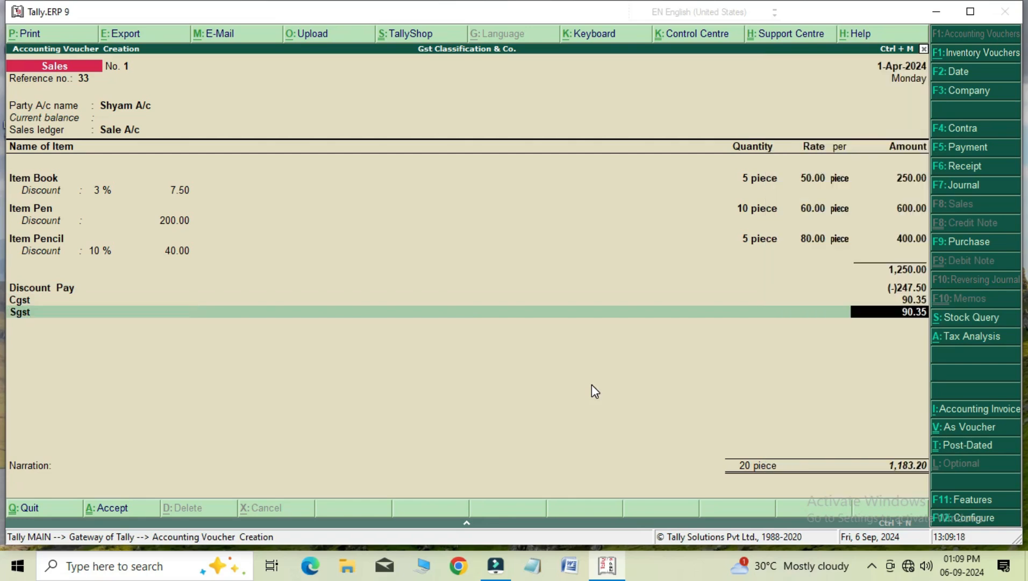
key(Return)
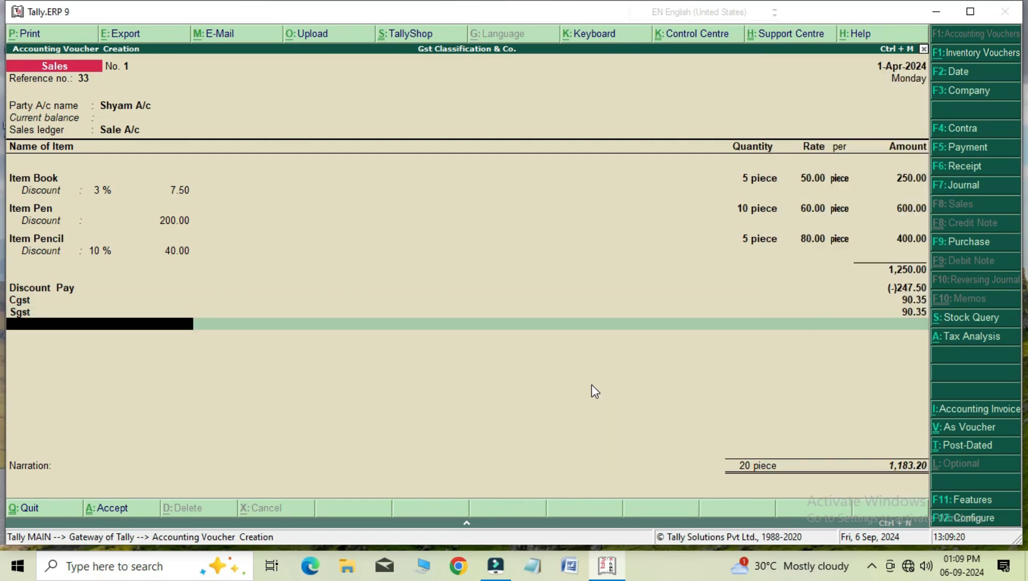
Examine the sales invoice's detailed tax analysis for each item's discount, taxable value and central and state tax, and return to the voucher.
click(953, 339)
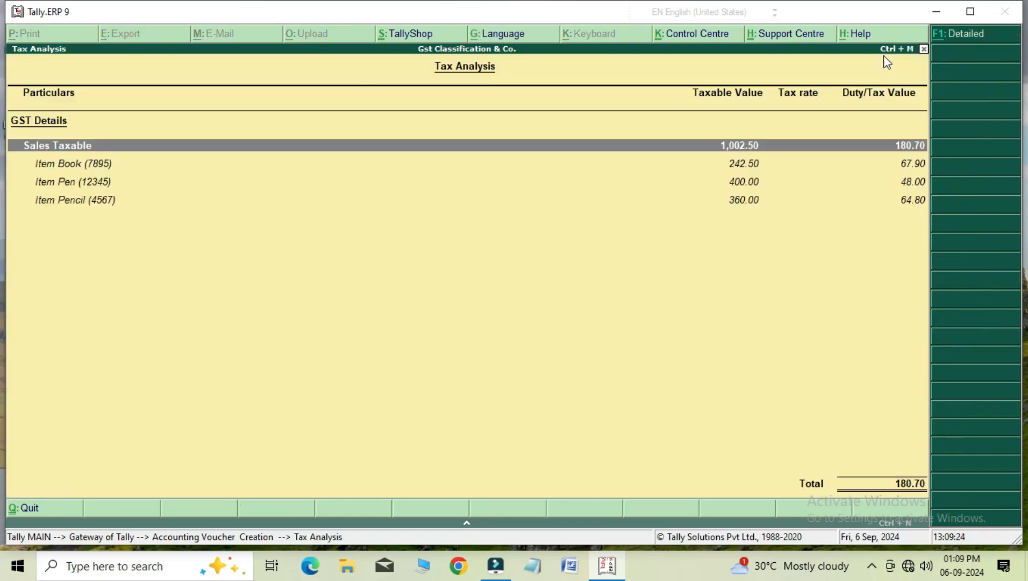
click(966, 37)
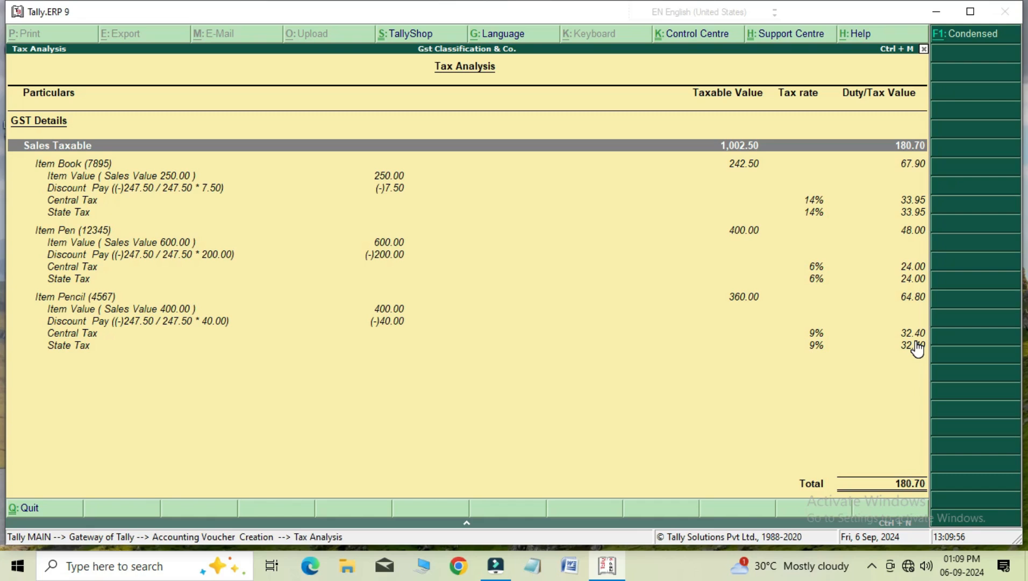
key(Escape)
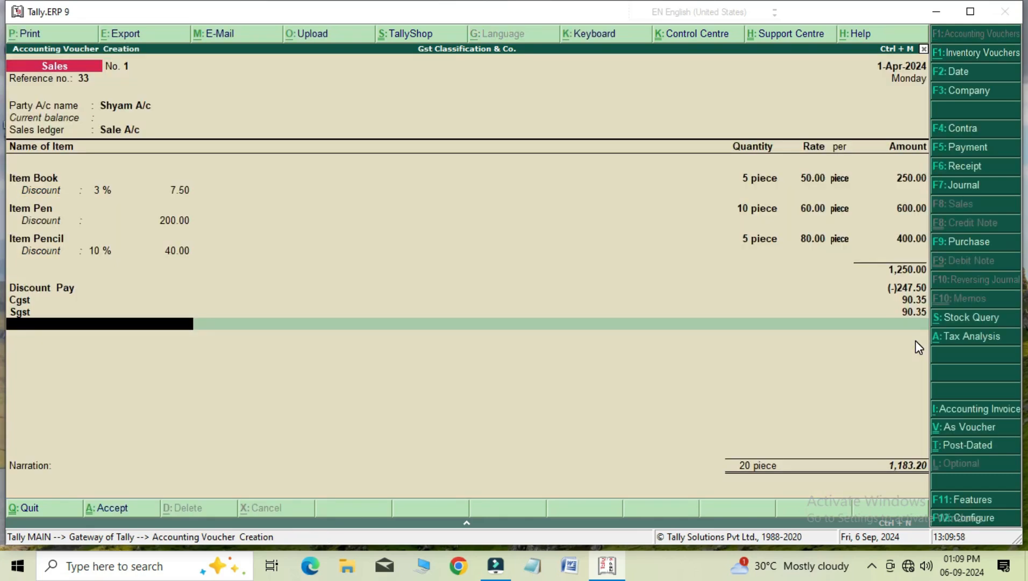
End the ledger list, leave the narration blank, and save the sales invoice.
key(Return)
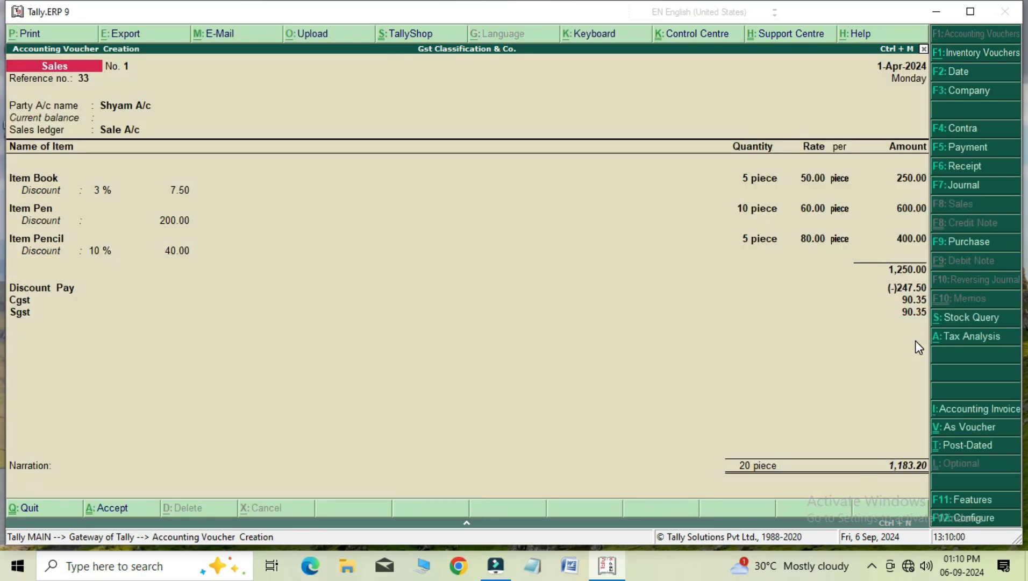
key(Return)
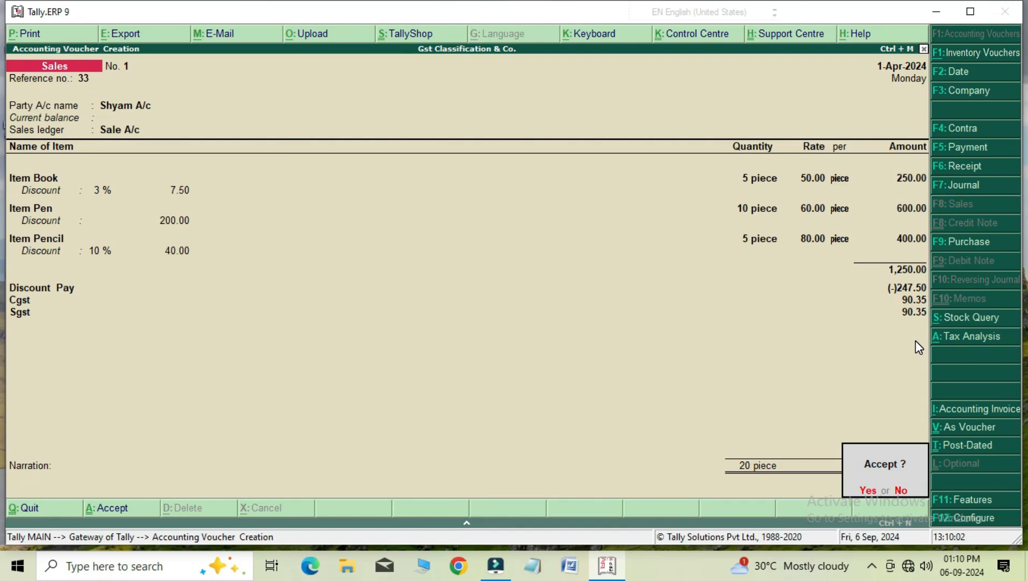
key(Return)
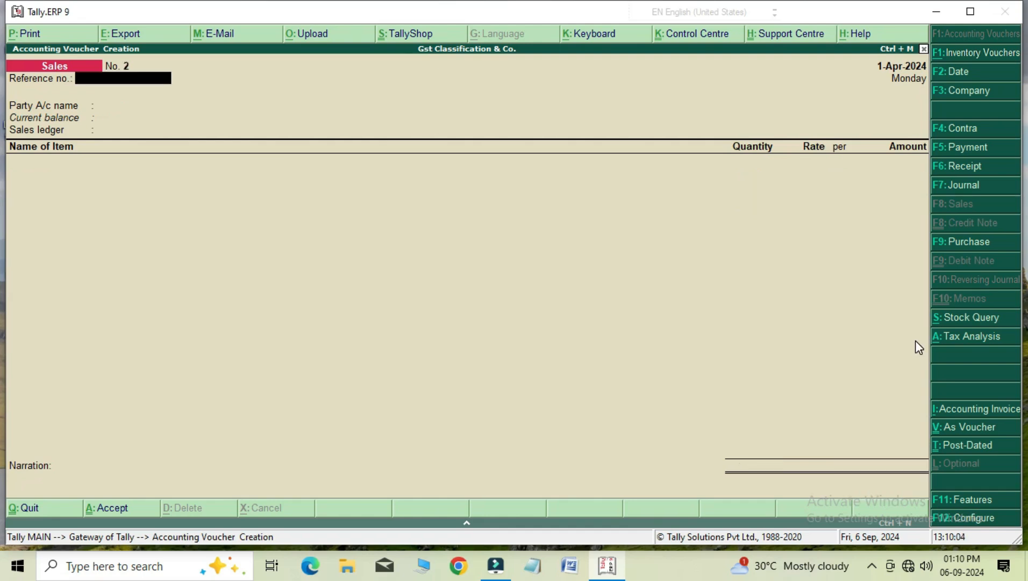
Reopen the saved sales voucher, examine its enlarged Tax Invoice print preview down to the HSN/SAC tax summary, and return to the voucher.
key(Page_Up)
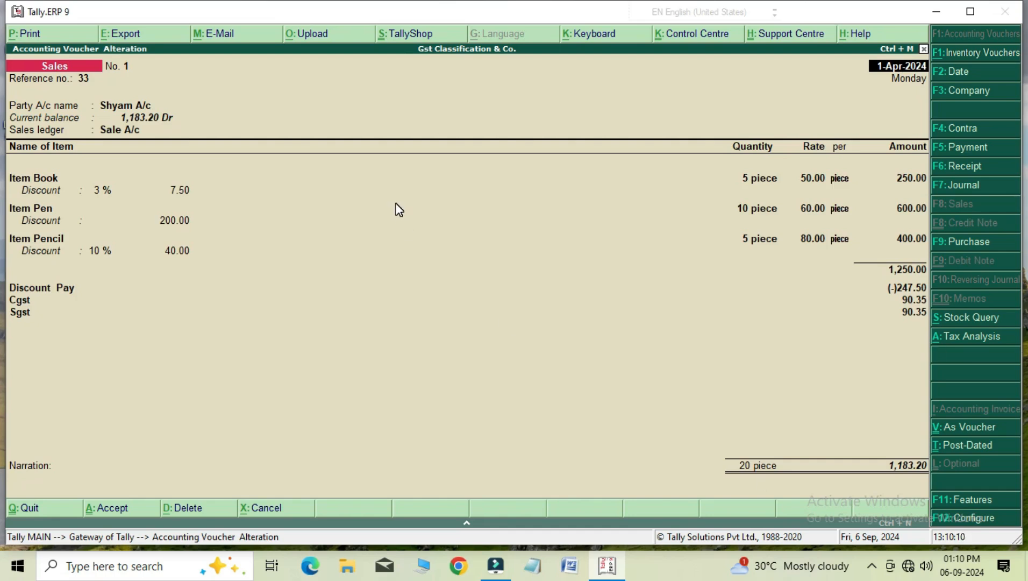
click(50, 37)
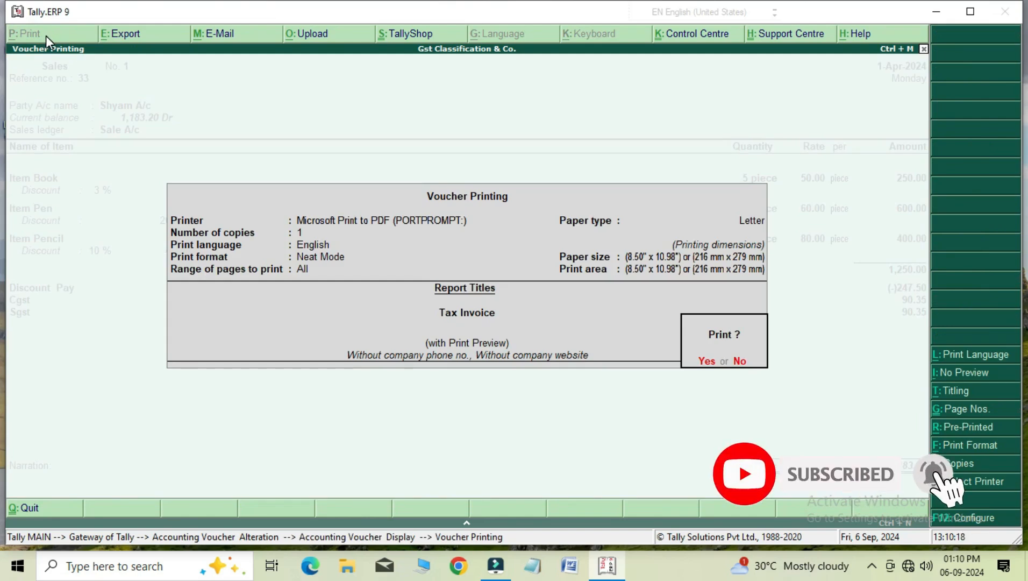
key(Return)
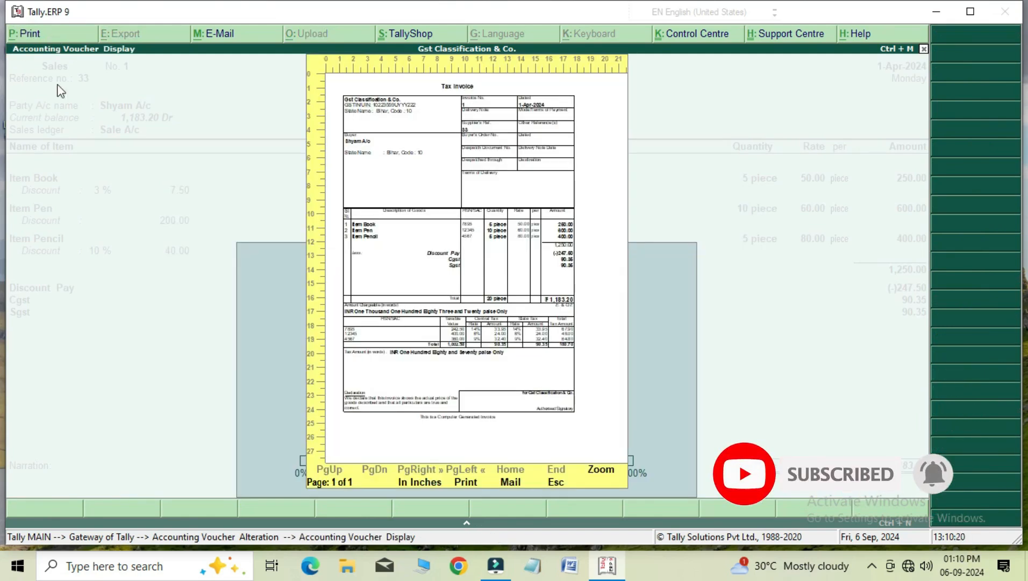
click(608, 474)
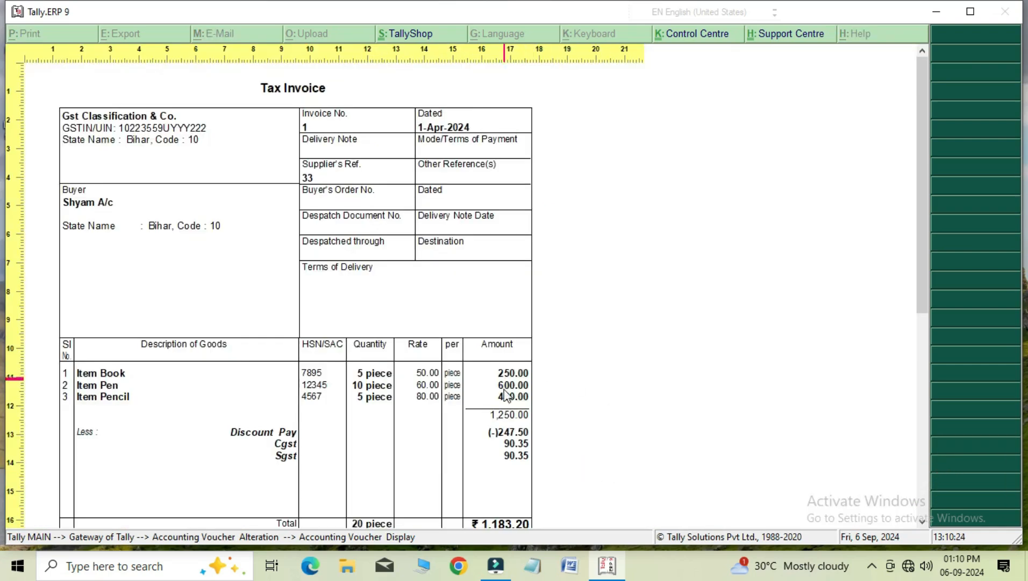
drag(914, 186, 916, 313)
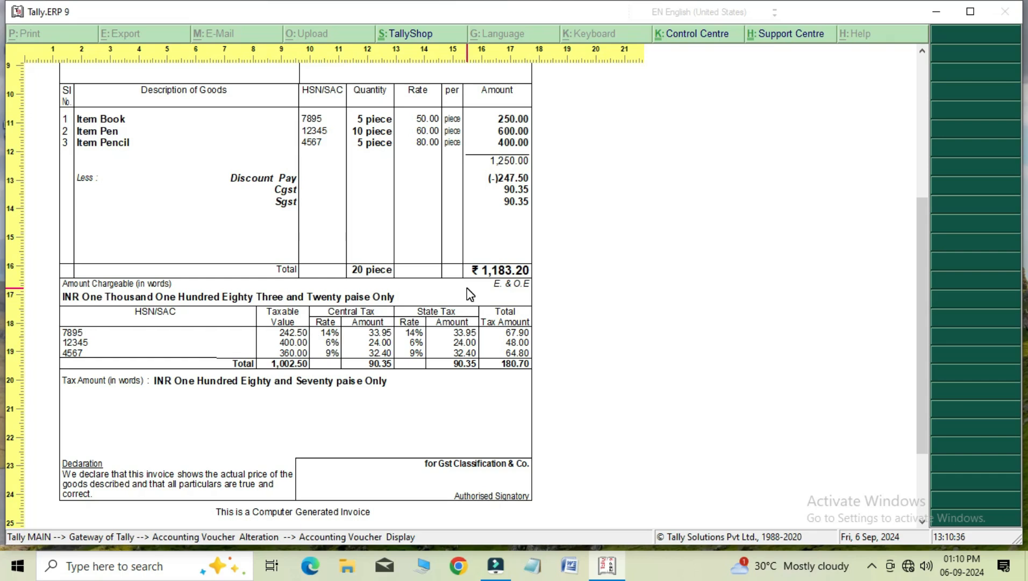
key(Escape)
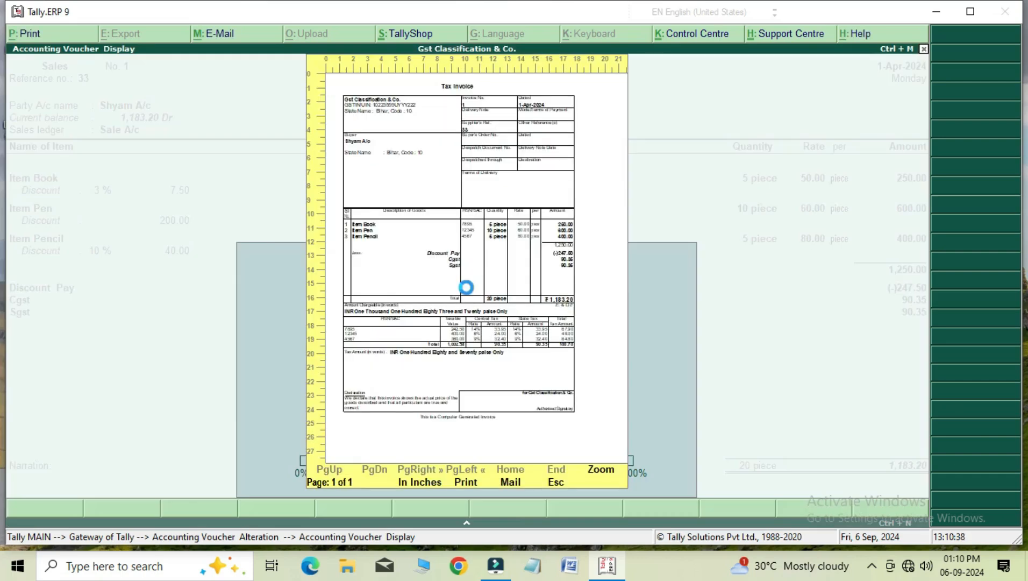
key(Escape)
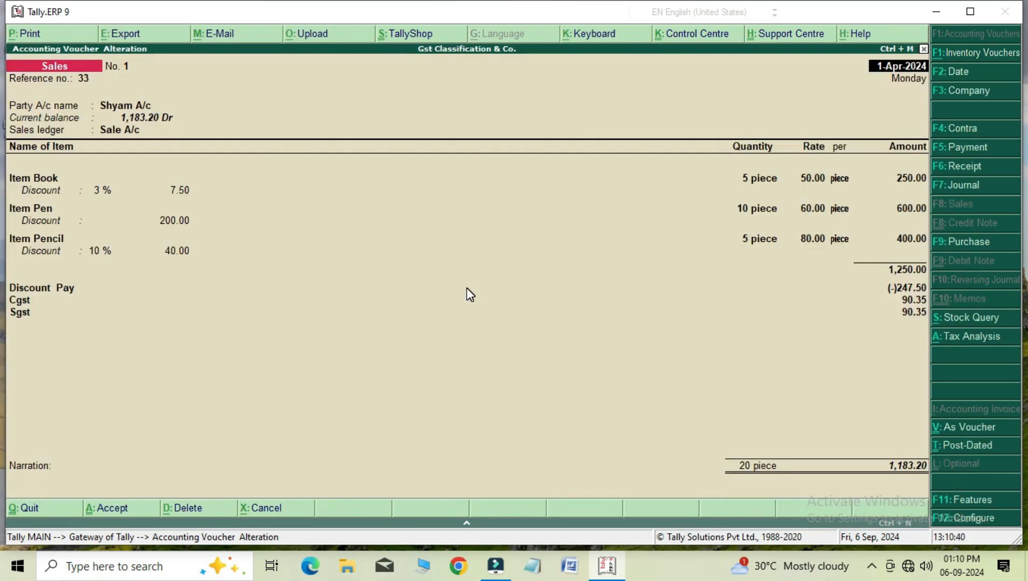
Open the saved purchase voucher and examine its enlarged invoice print preview, including item discounts, taxable values and the central and state tax summary.
key(Page_Down)
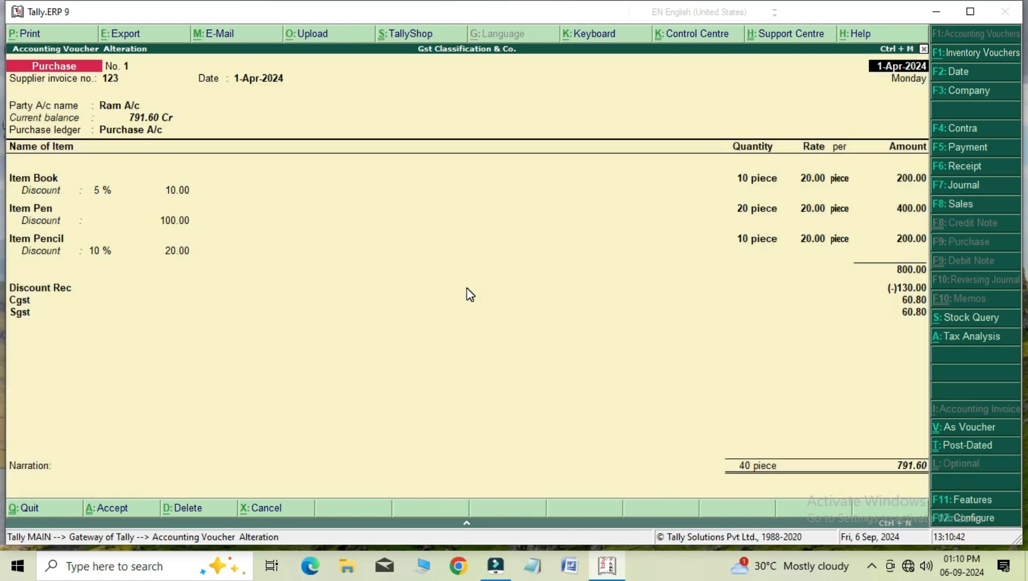
click(40, 34)
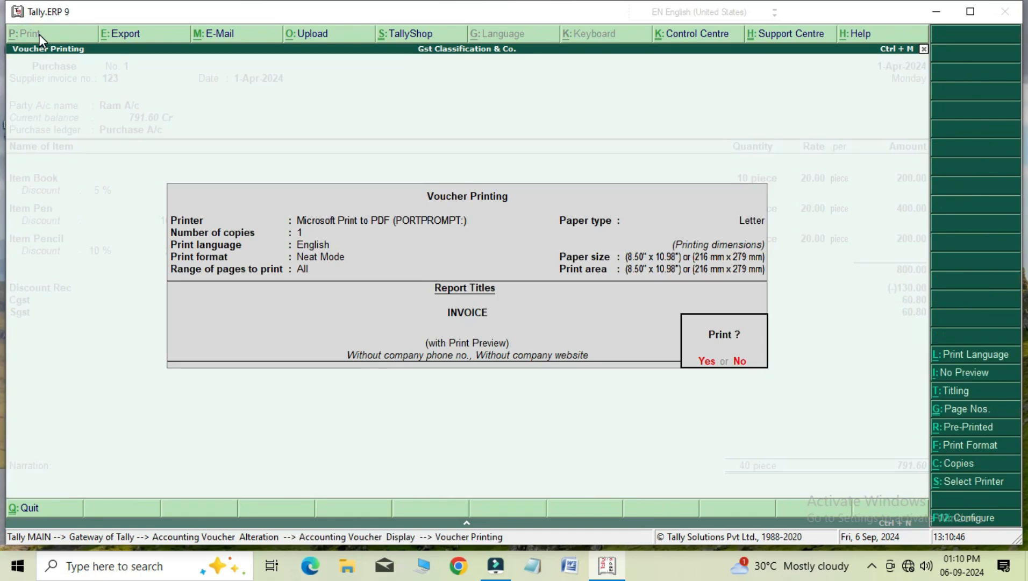
key(Return)
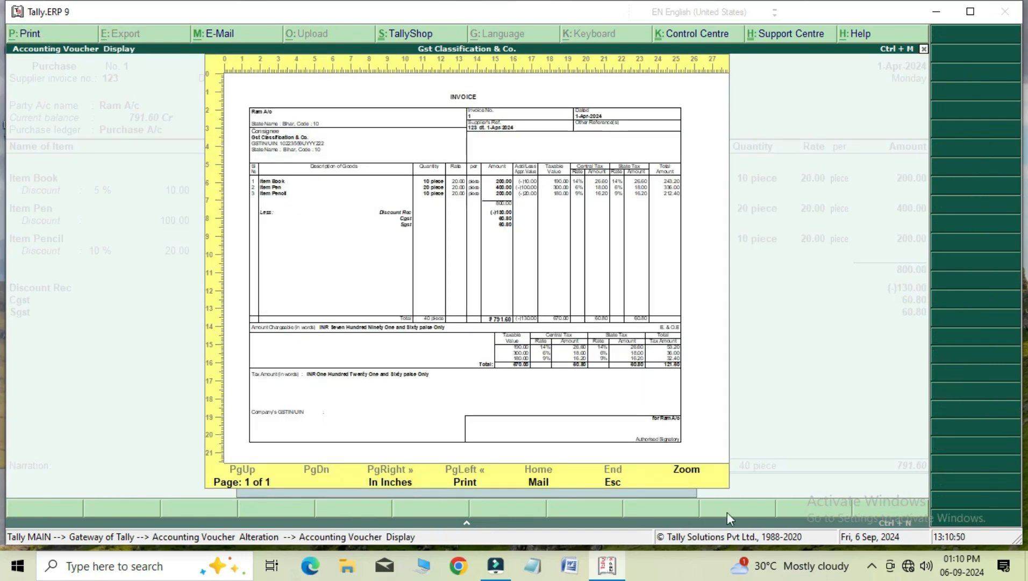
click(696, 473)
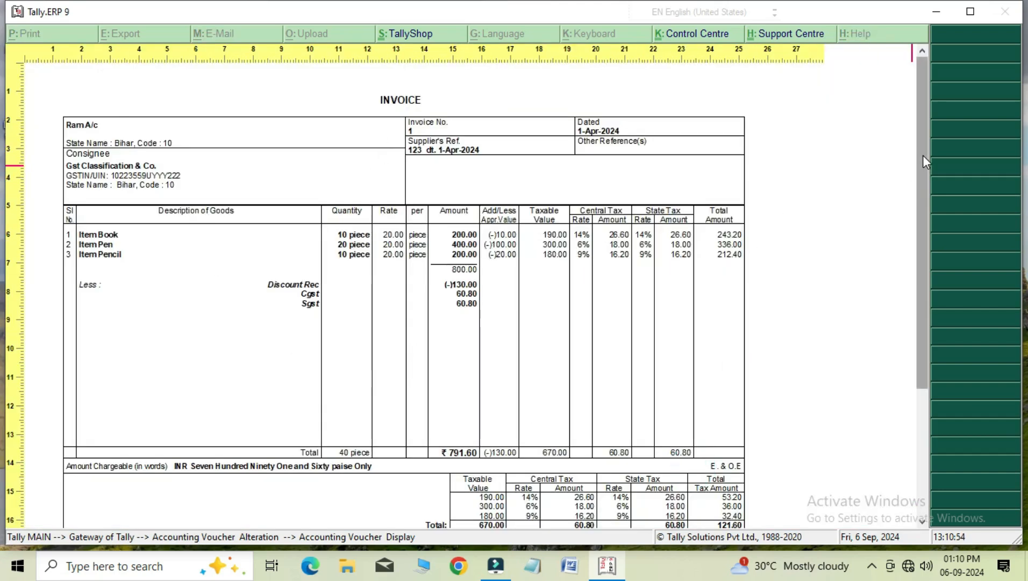
drag(922, 155, 920, 222)
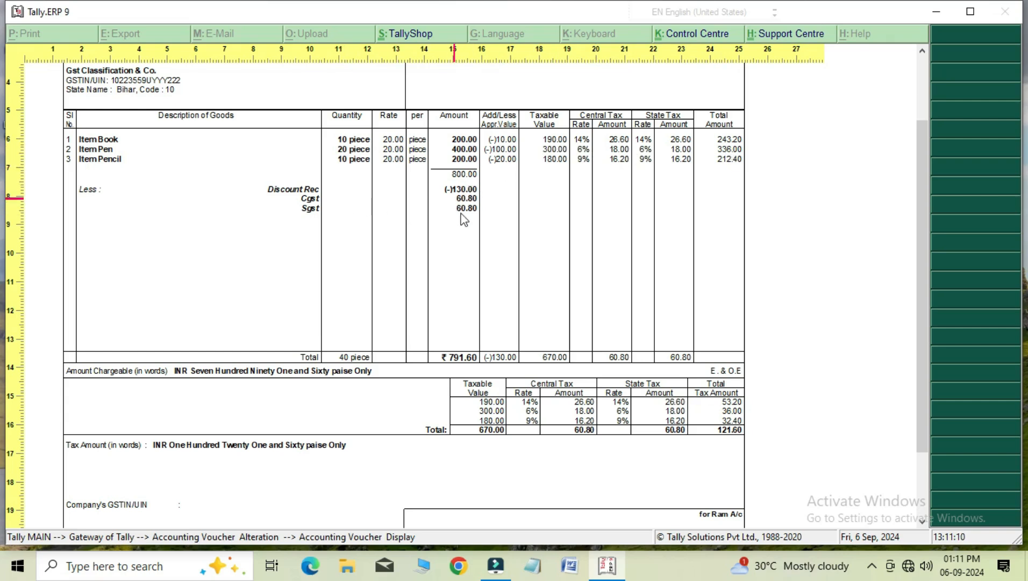
scroll(922, 172, down, 3)
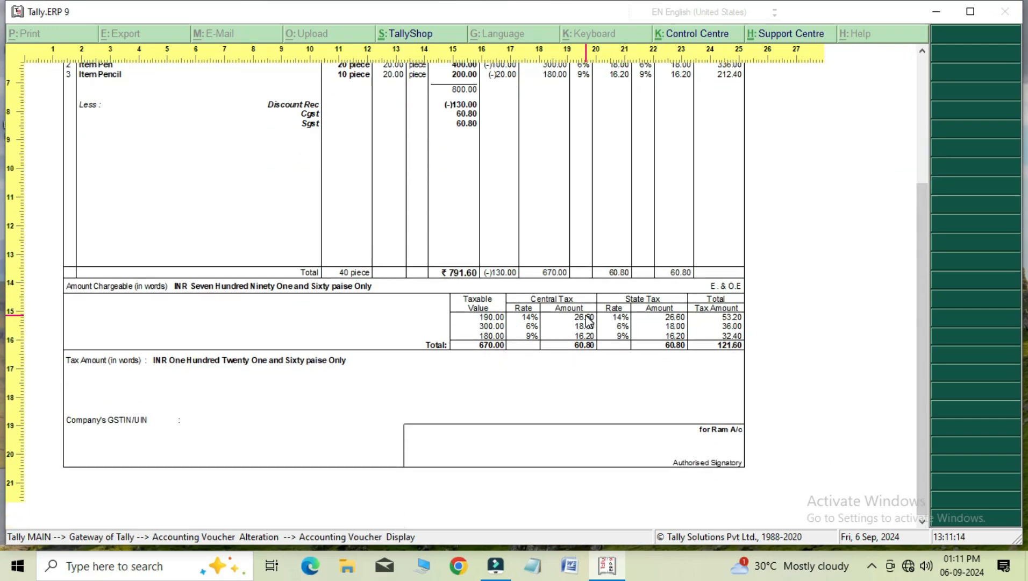
drag(920, 440, 910, 293)
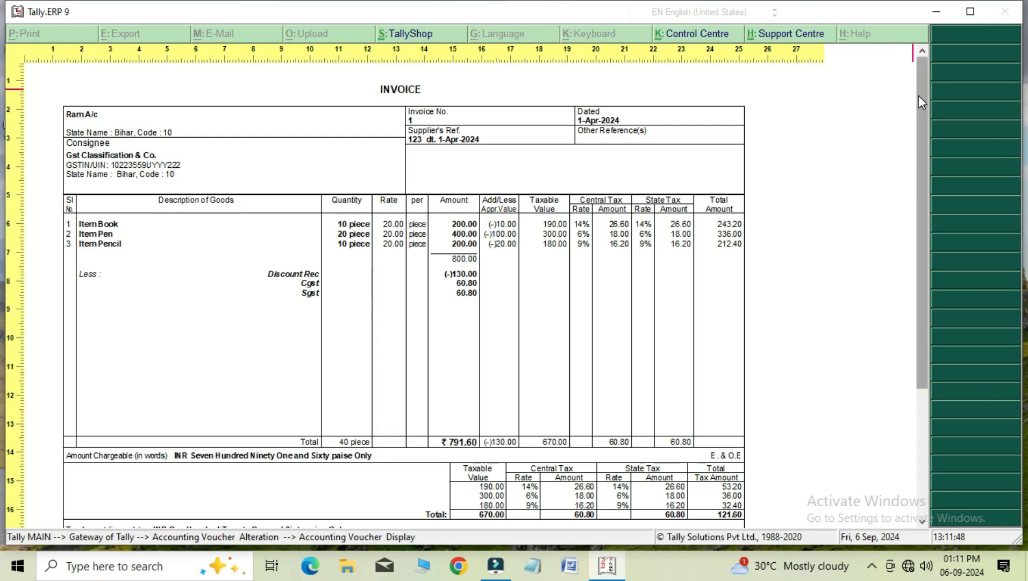
drag(918, 95, 922, 143)
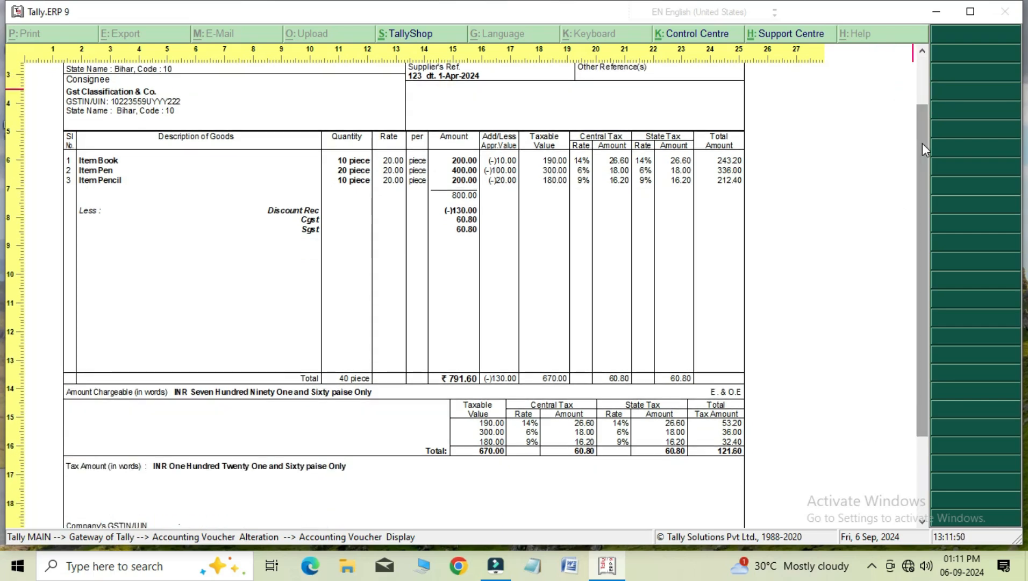